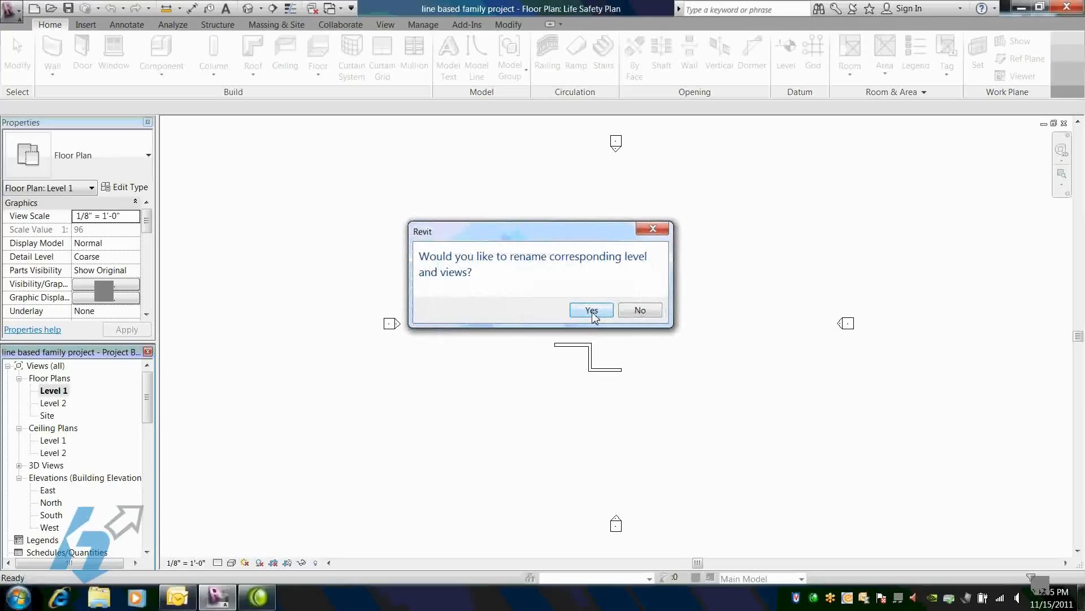
Confirm renaming the corresponding level and views to Life Safety Plan.
left_click(591, 313)
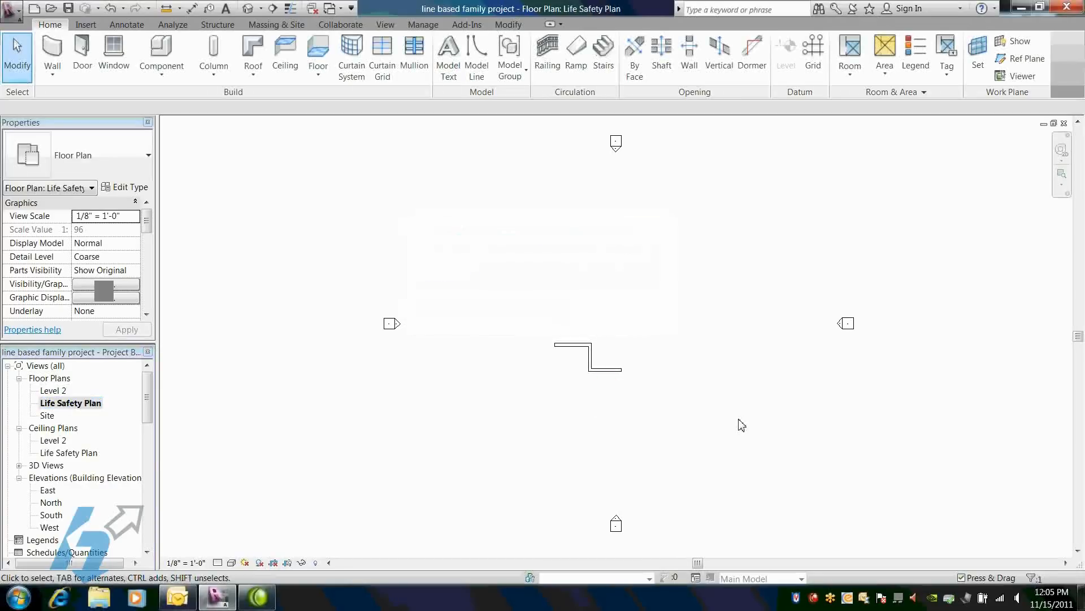
scroll(730, 413, "up", 5)
middle_click_drag(393, 329, 490, 335)
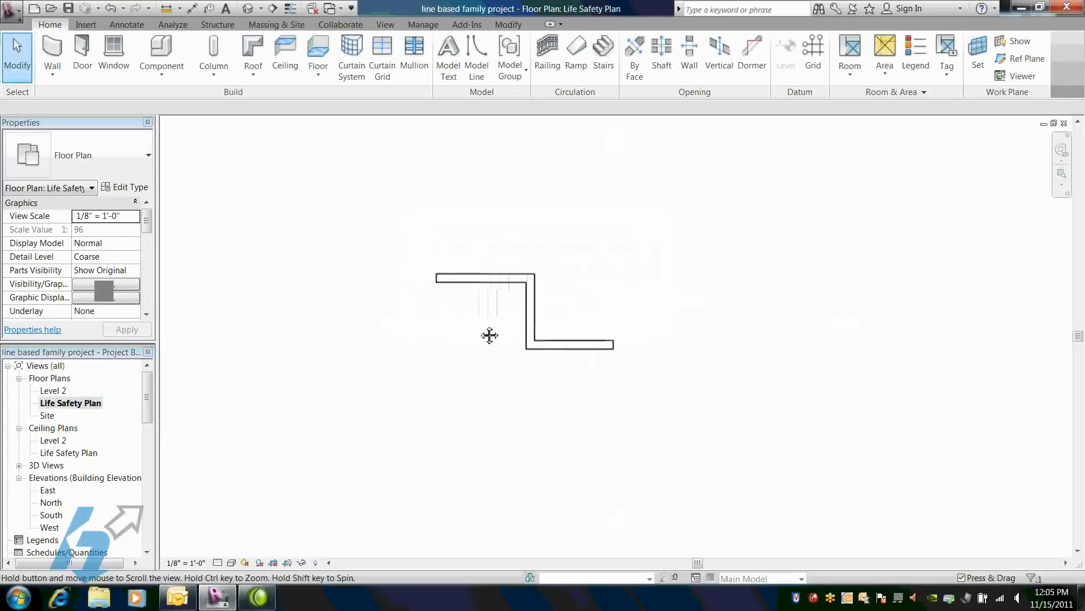
scroll(502, 320, "up", 4)
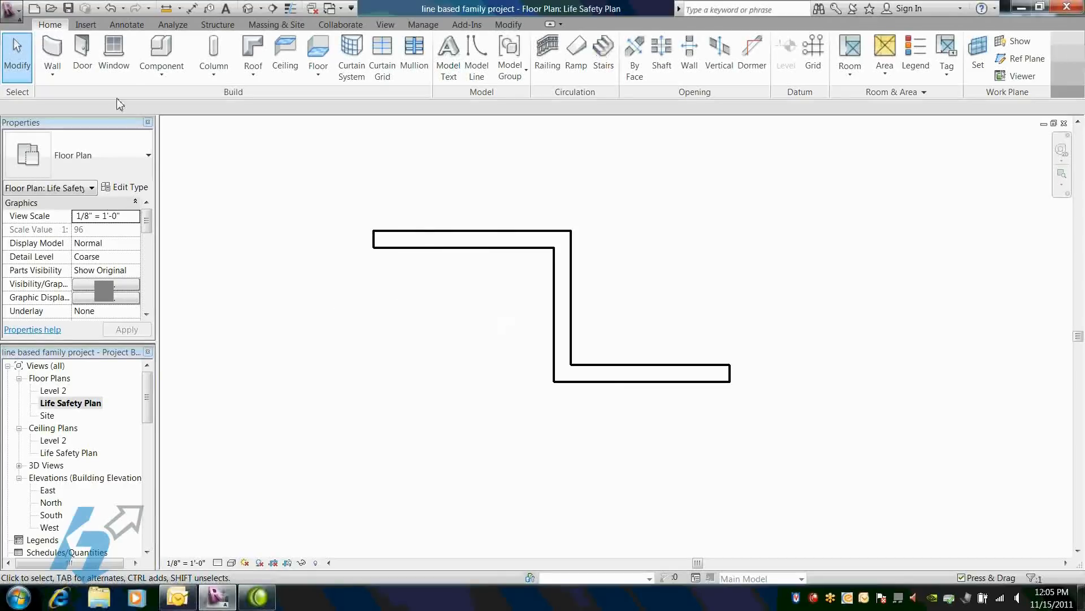
Create a new family from the Generic Model template.
left_click(11, 9)
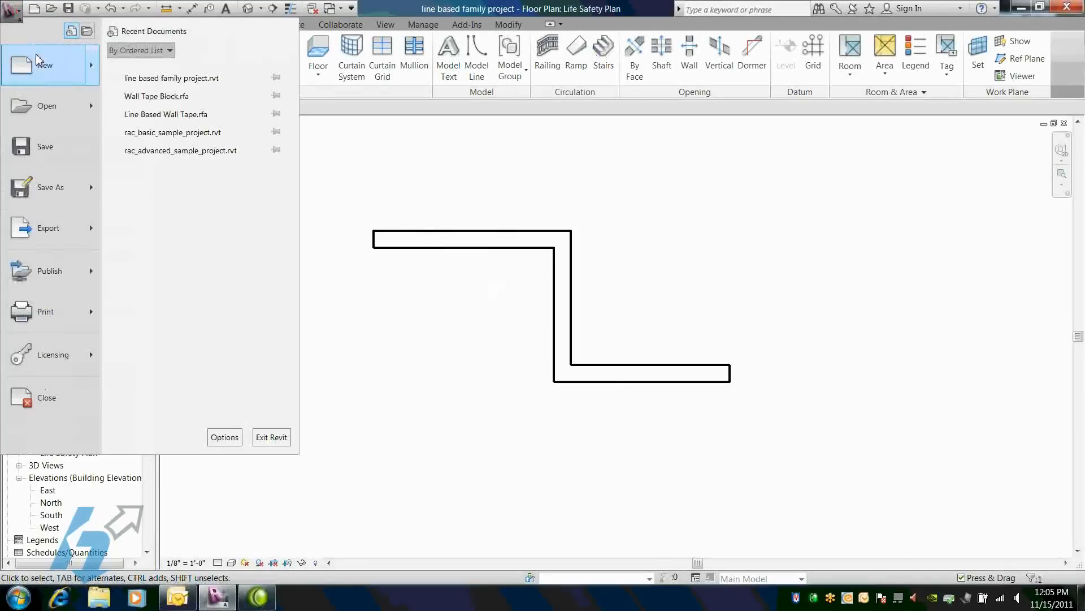
mouse_move(49, 71)
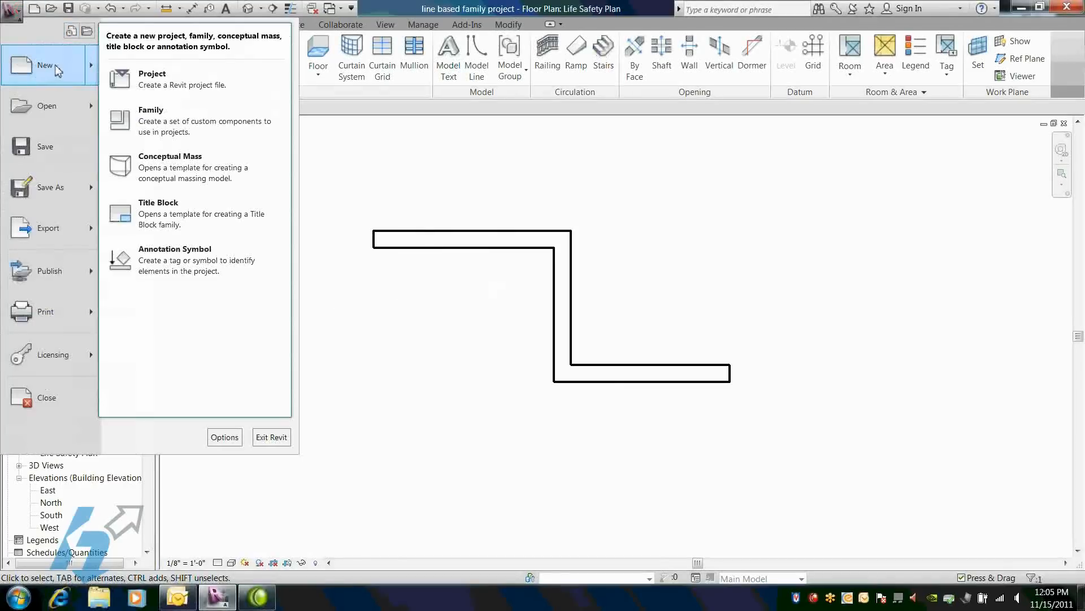
left_click(166, 129)
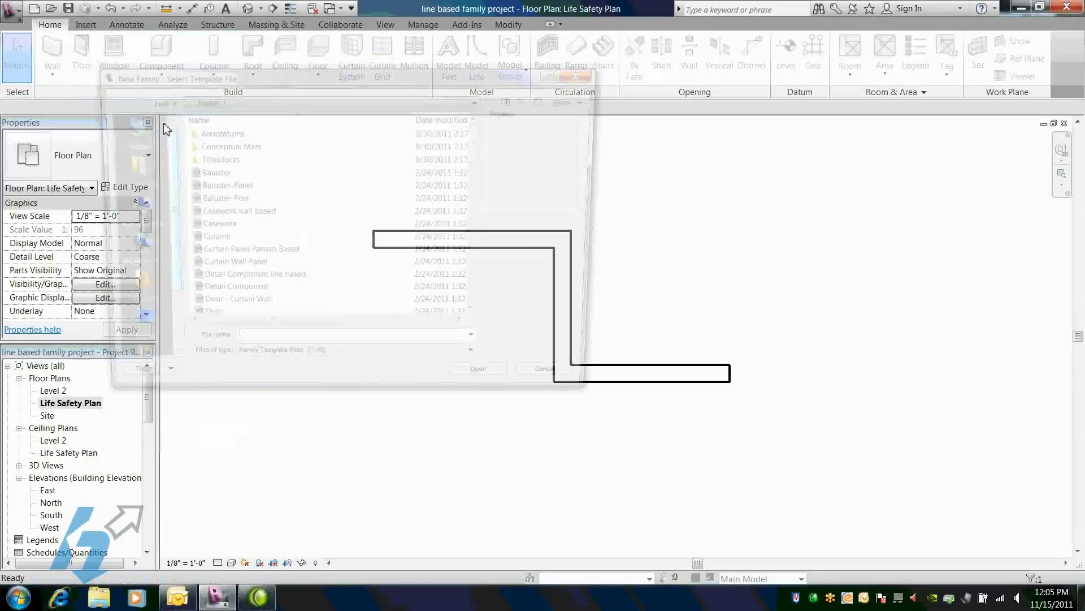
left_click_drag(480, 150, 481, 207)
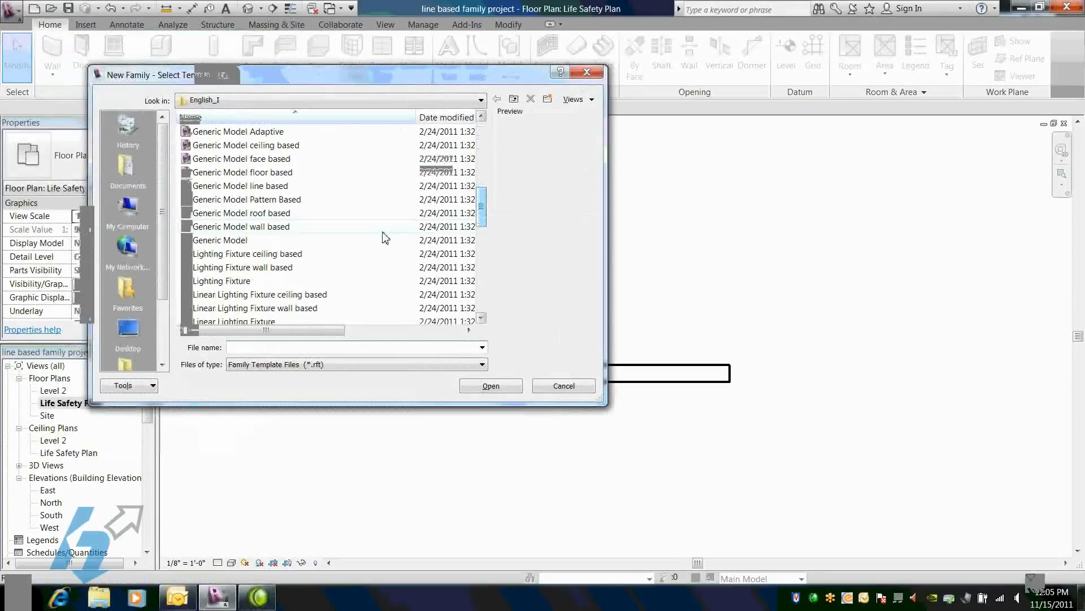
double_click(240, 241)
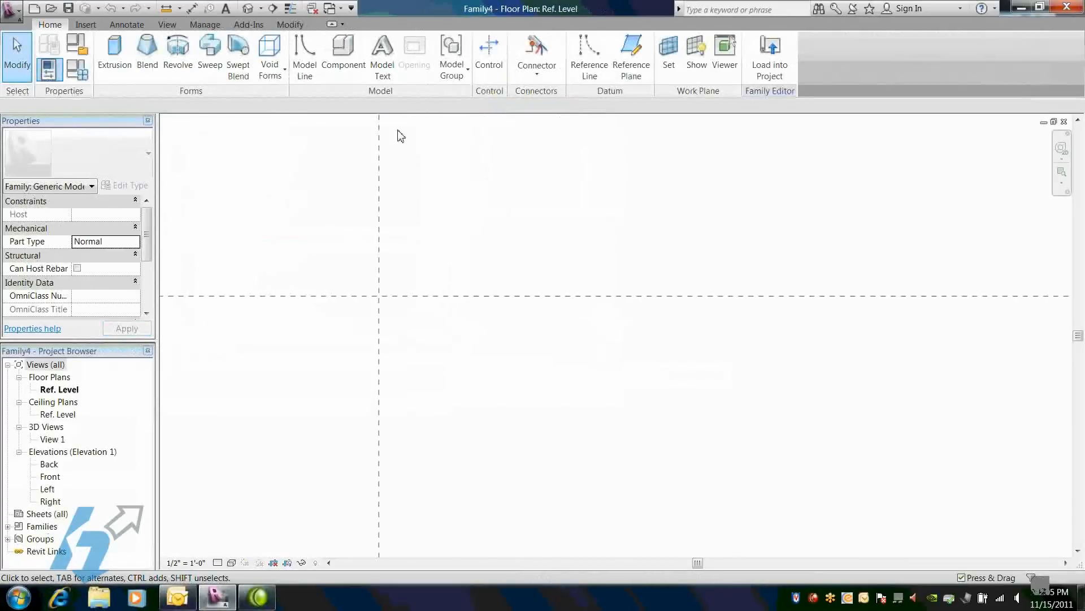
Start an extrusion and sketch a rectangle about 4" by 2" from the intersection of the reference planes.
left_click(117, 57)
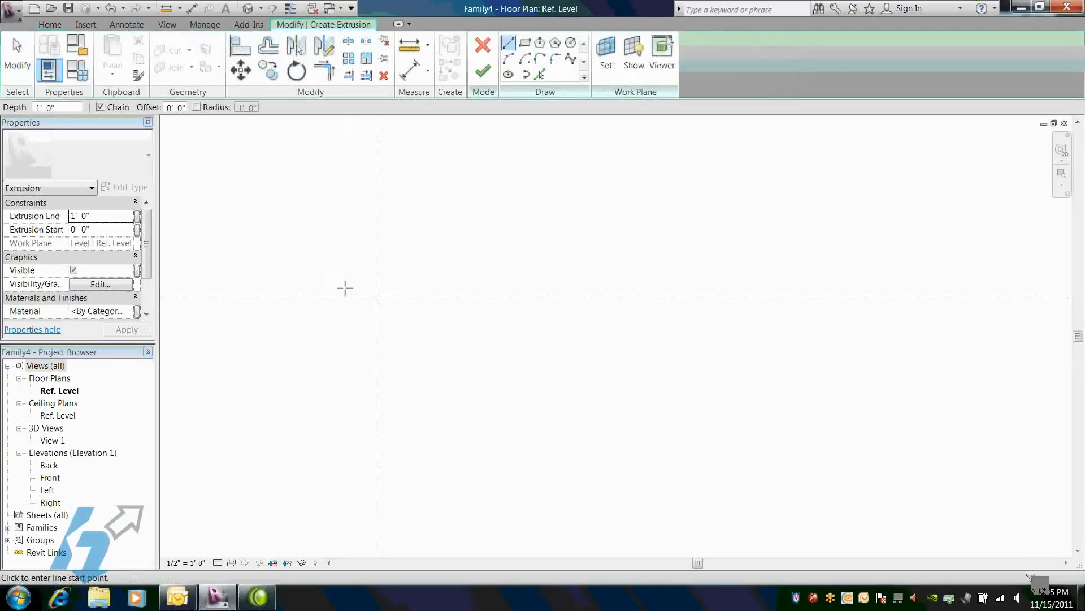
left_click(525, 45)
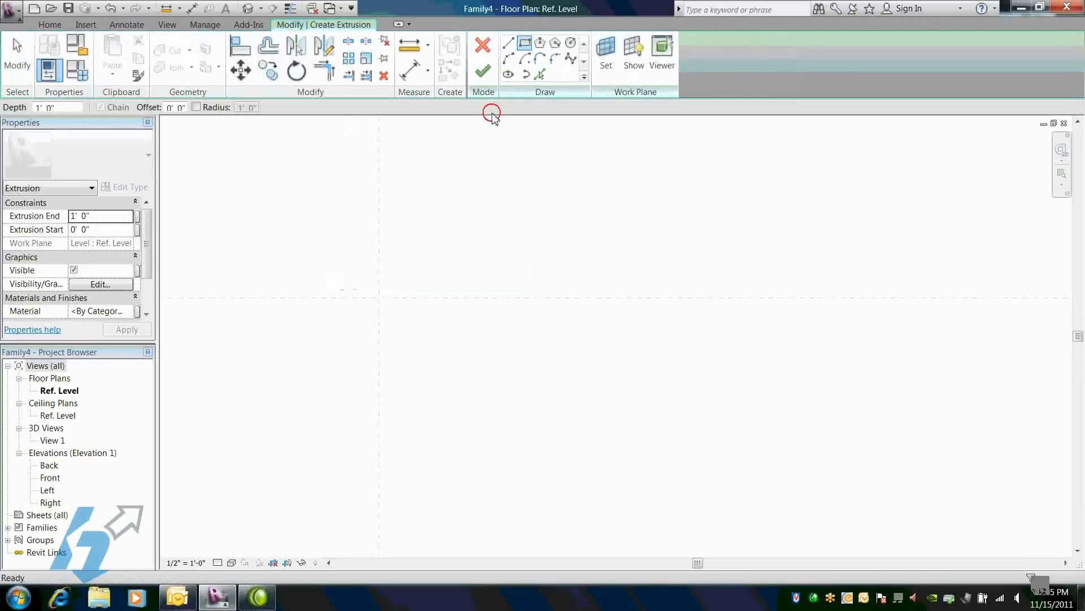
left_click(380, 297)
left_click(447, 272)
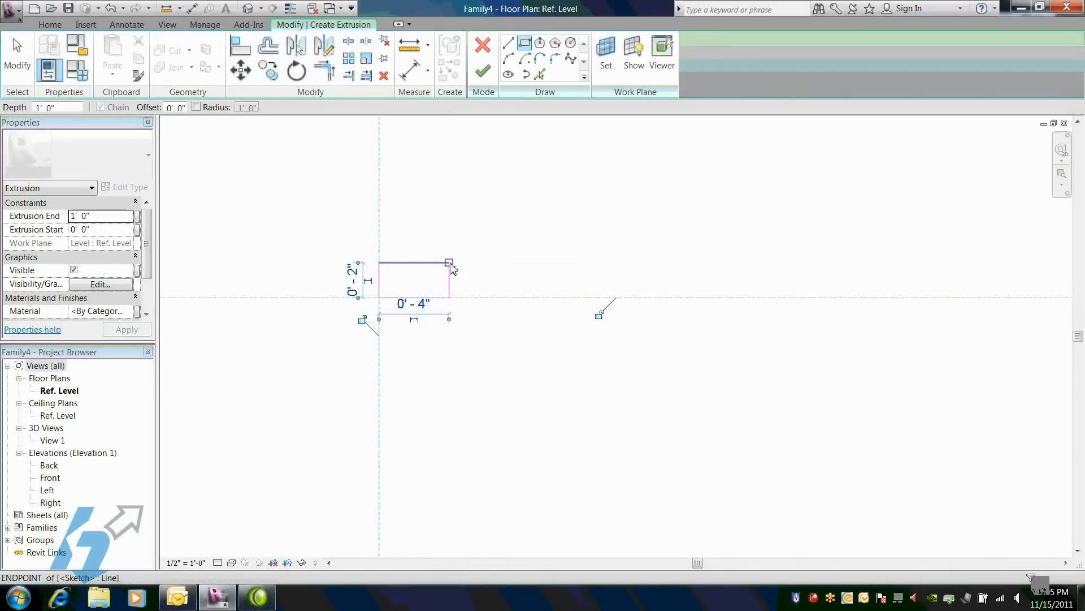
key("Escape")
key("Escape")
Set the sketched rectangle's width to 0' 6".
middle_click_drag(449, 278, 554, 312)
left_click(531, 312)
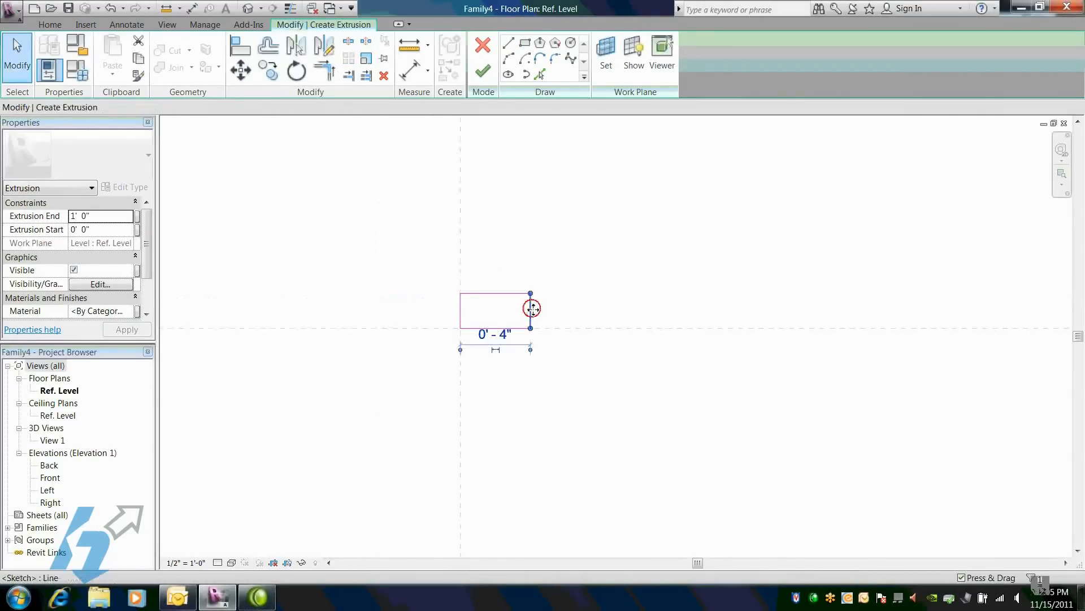
left_click(504, 336)
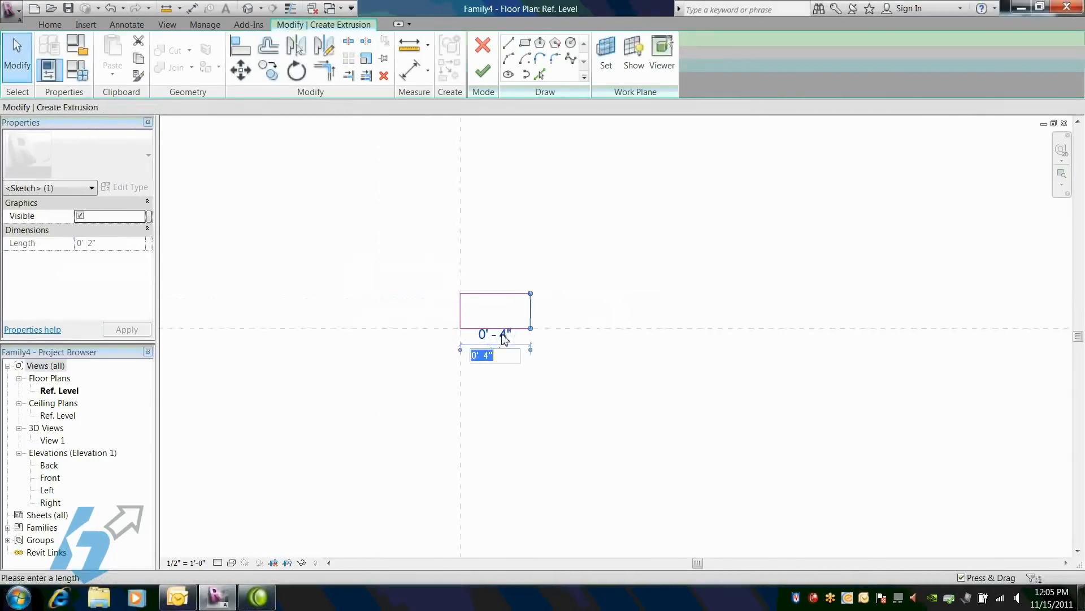
type("0 6")
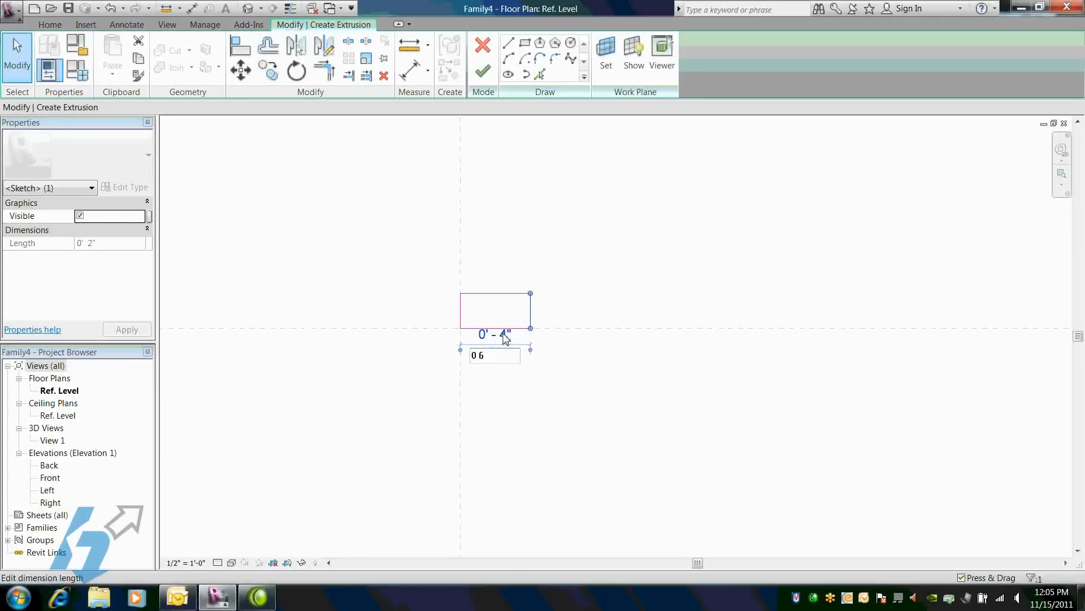
key("Return")
Set the rectangle's other side to 0' 4" and finish the extrusion.
left_click(541, 271)
left_click(535, 294)
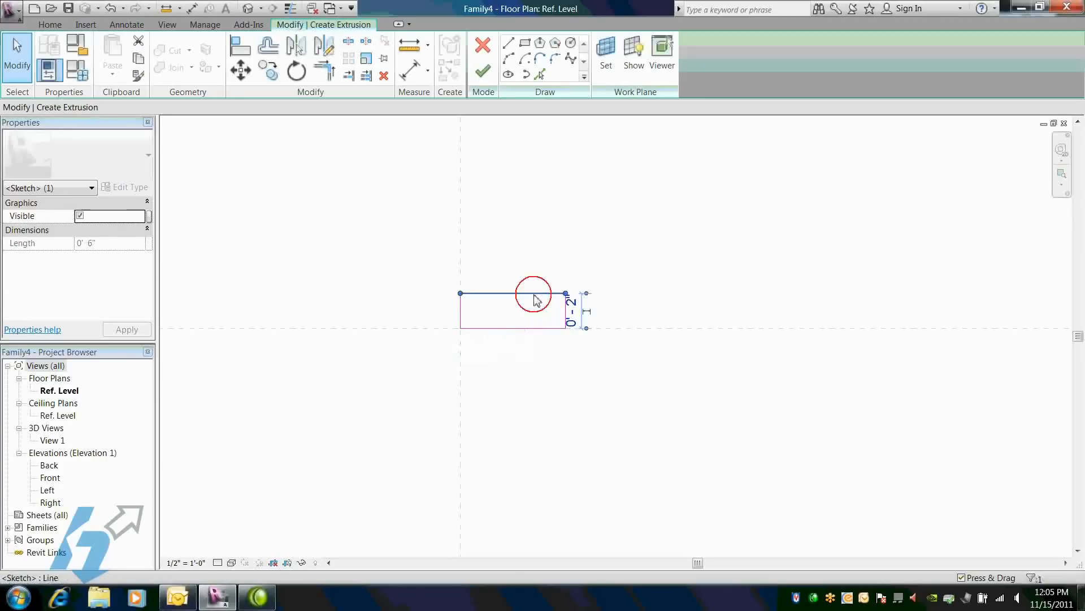
left_click(571, 311)
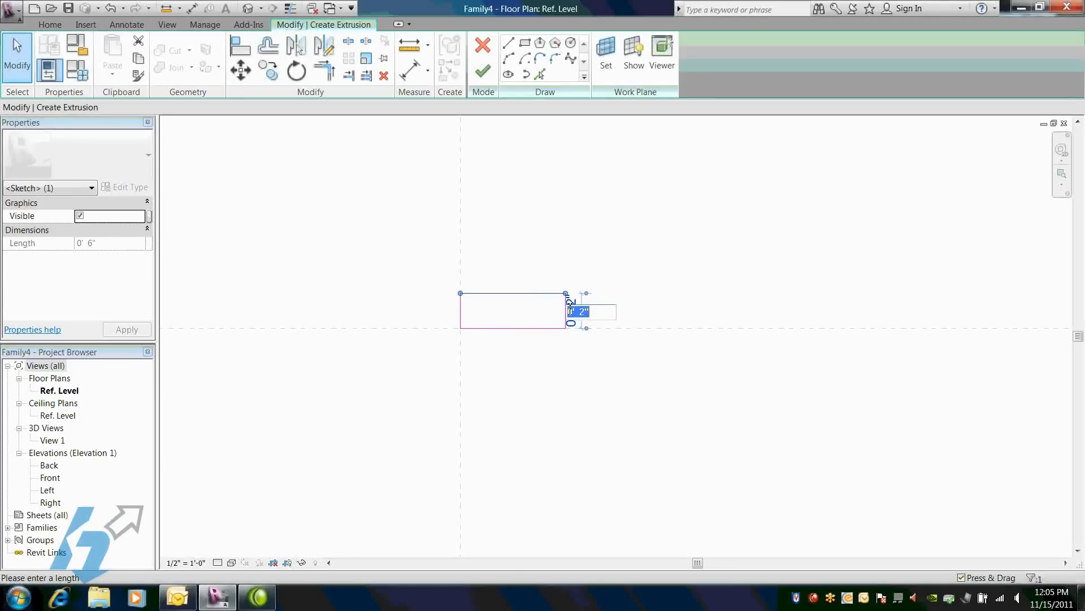
key("Return")
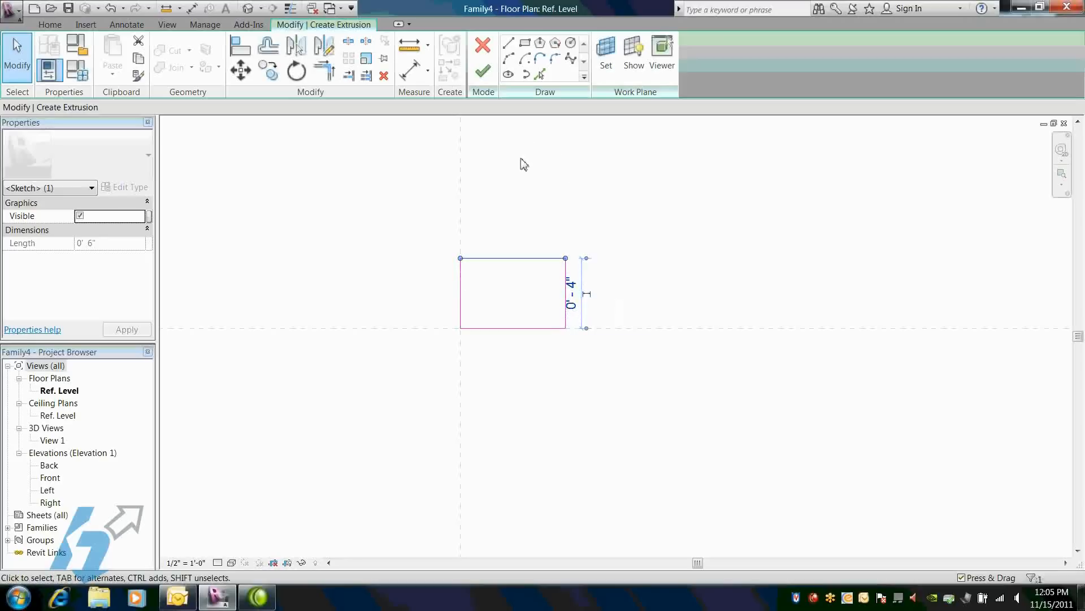
left_click(483, 71)
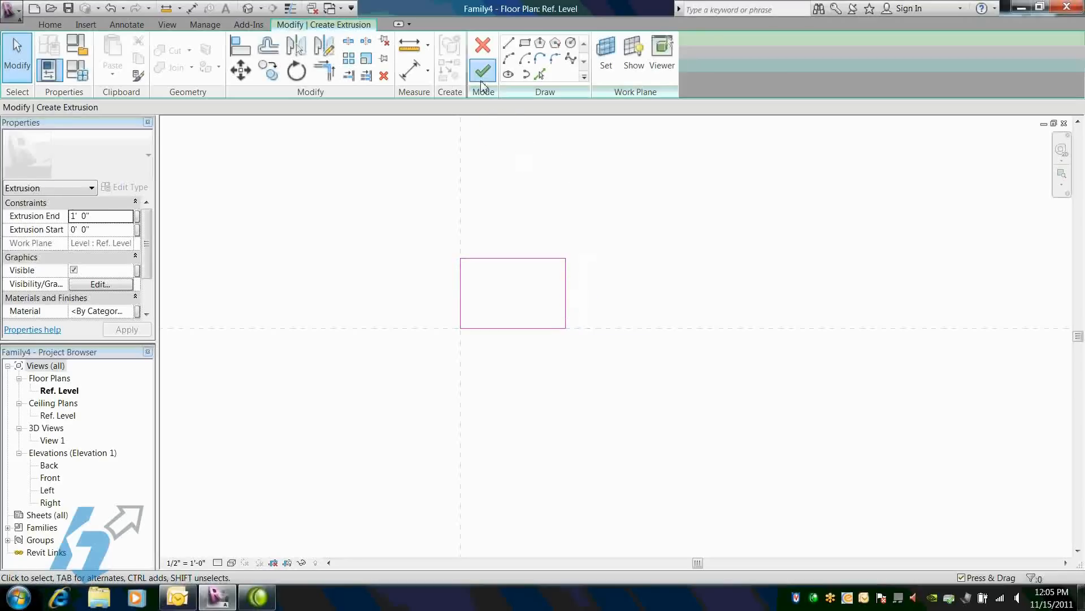
left_click(555, 177)
In the Front elevation, lower the extrusion's top to a thickness of about 1".
double_click(51, 478)
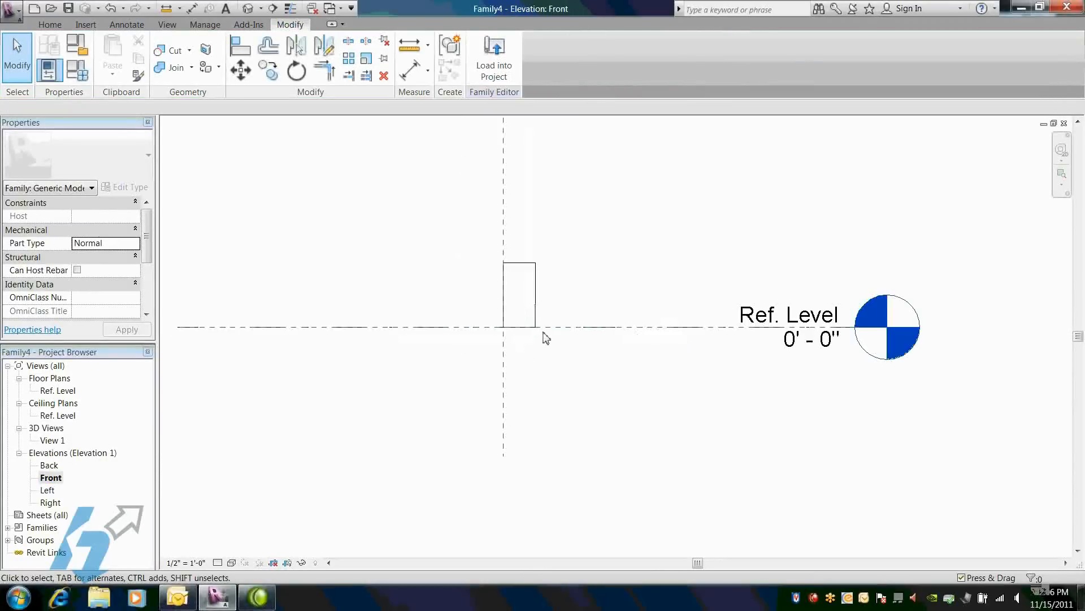
left_click(528, 277)
left_click_drag(525, 280, 533, 318)
left_click(559, 310)
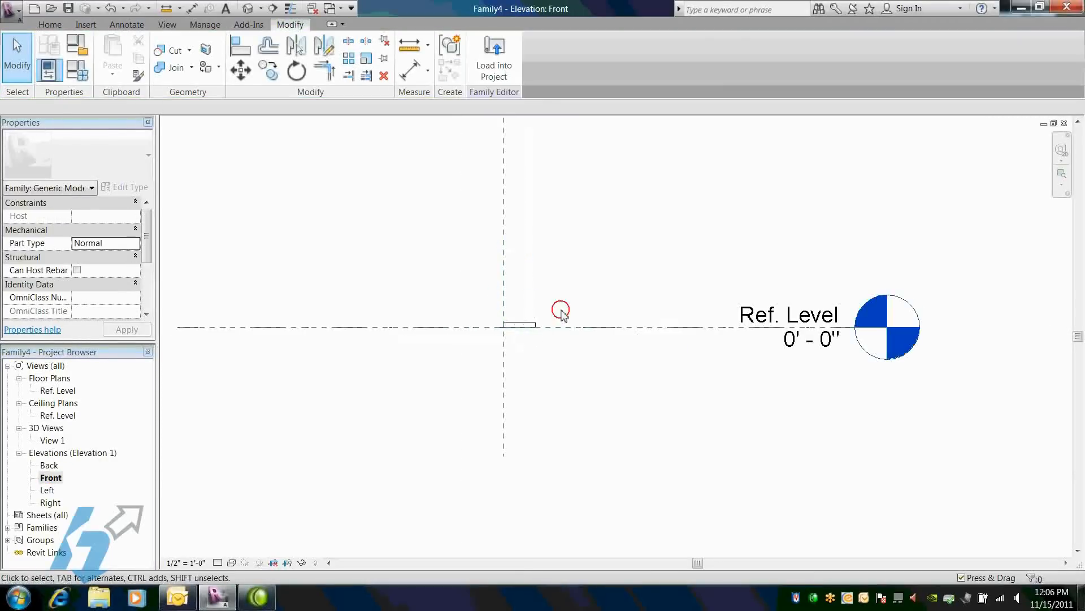
Copy the thin block 0' 8" to the right along the reference level.
scroll(560, 309, "up", 3)
left_click(504, 344)
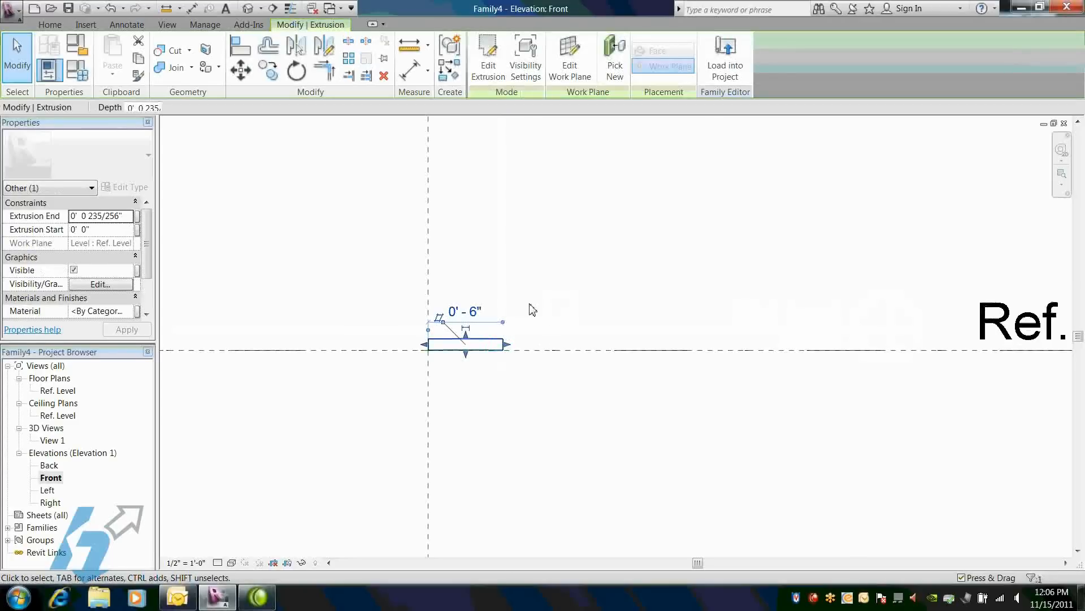
left_click(268, 70)
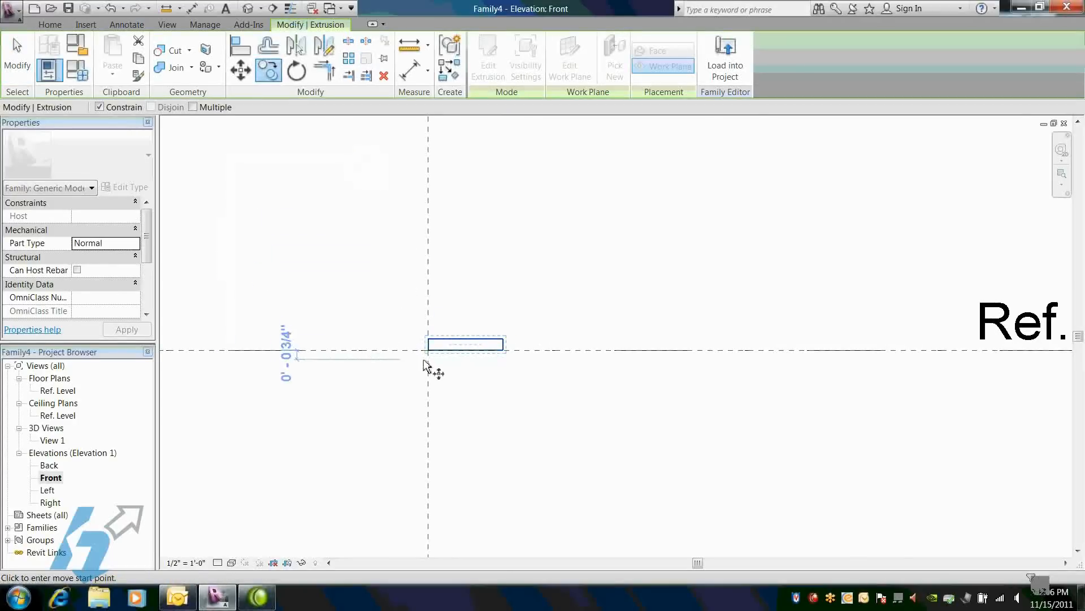
left_click(430, 350)
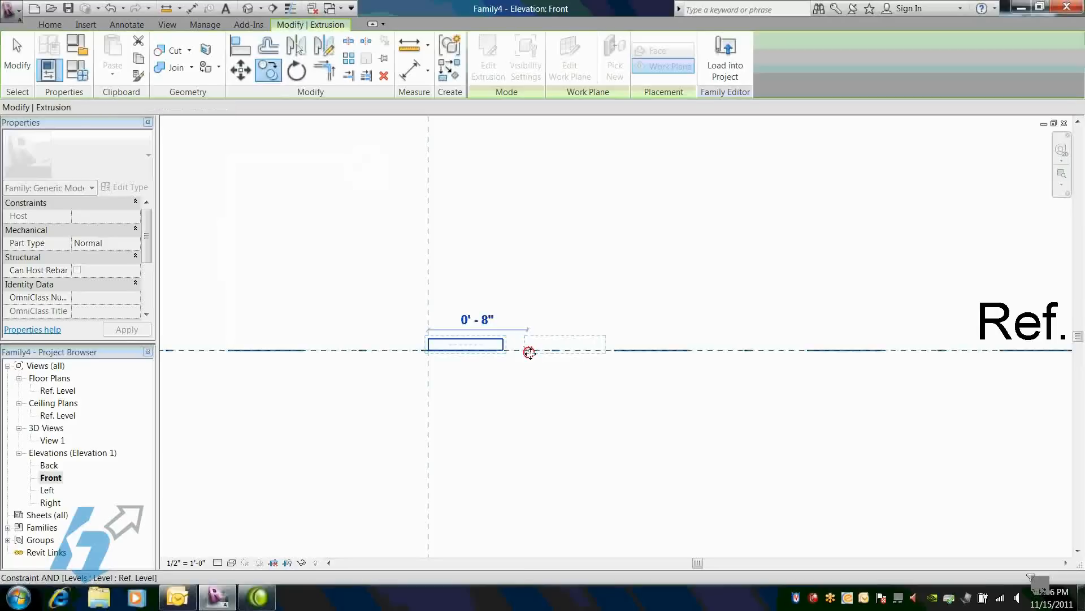
left_click(529, 352)
key("Escape")
Check the gap between the two blocks with a temporary aligned dimension.
key("d")
key("i")
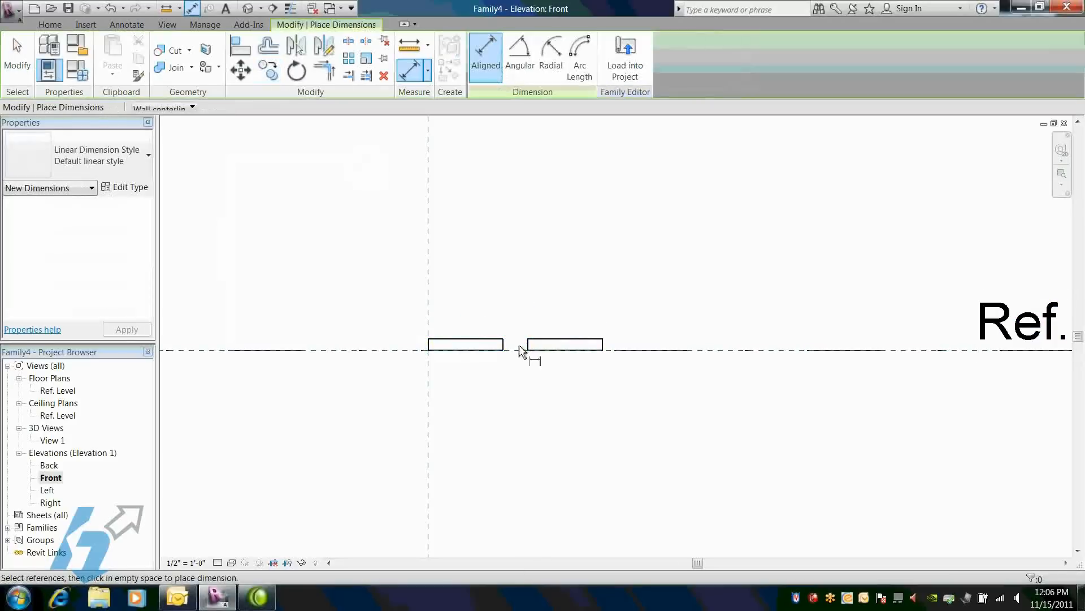
left_click(529, 349)
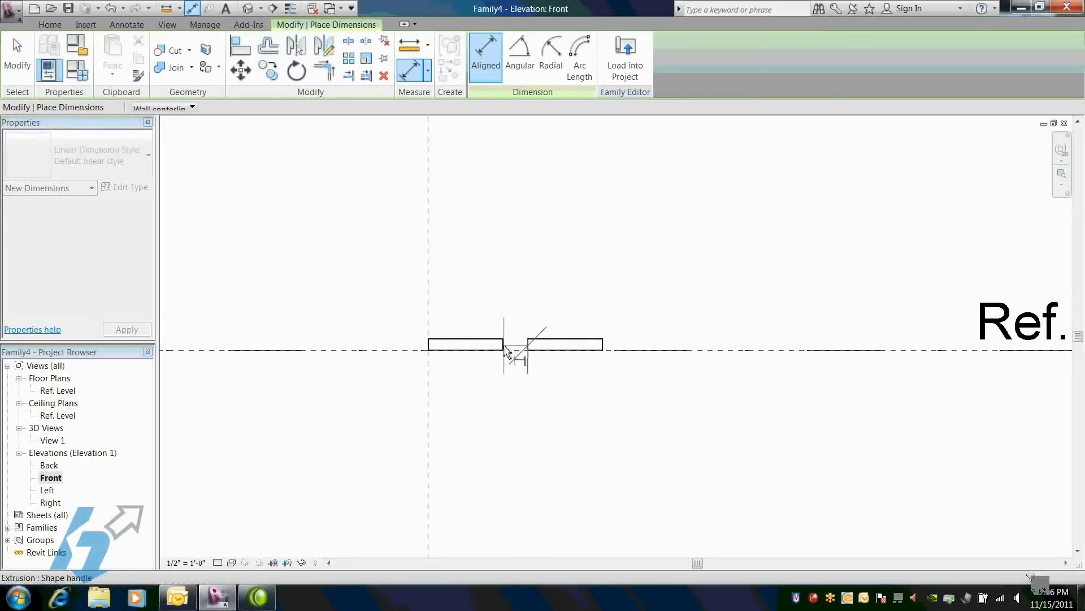
left_click(504, 349)
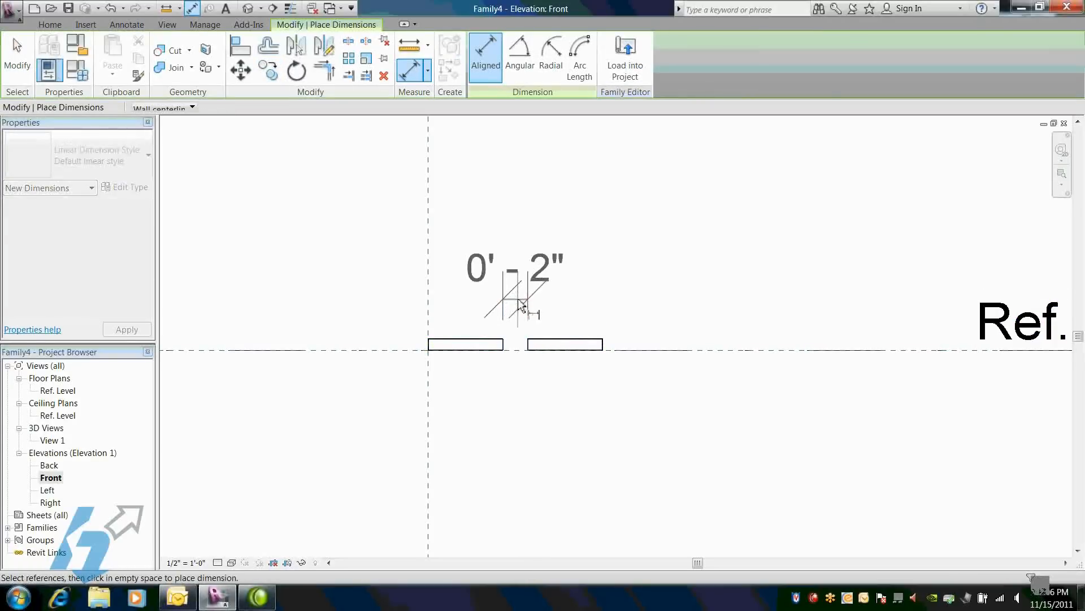
key("Escape")
key("Escape")
Shorten the copied block to about 2 1/4" by pulling in its right end.
left_click(565, 341)
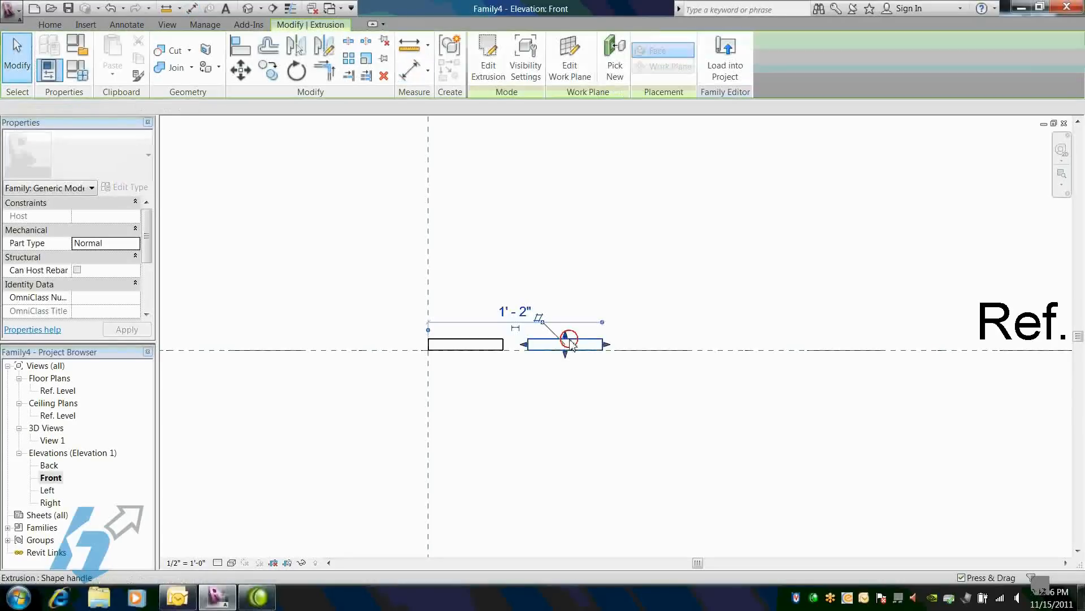
scroll(577, 348, "up", 1)
scroll(577, 349, "up", 1)
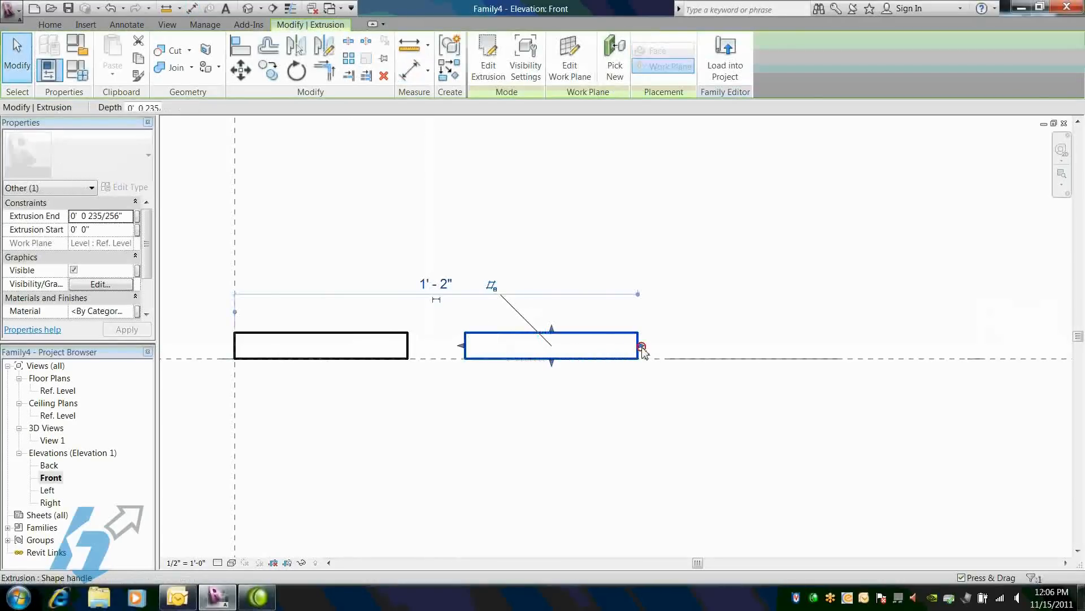
left_click_drag(642, 350, 531, 347)
left_click(568, 286)
Place an aligned dimension across the width of the shortened copy.
key("d")
key("i")
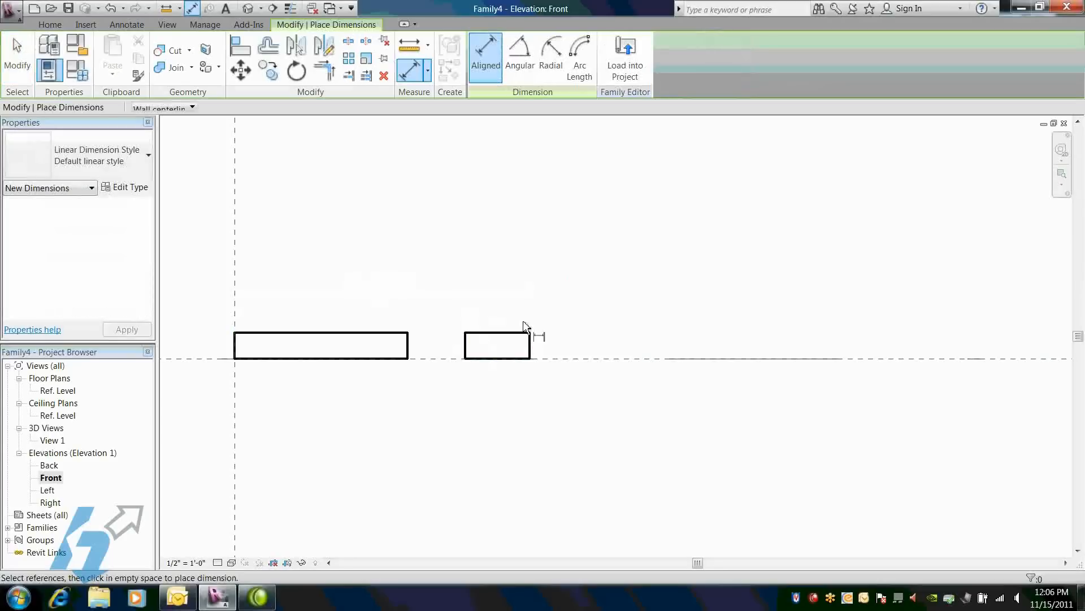
left_click(532, 356)
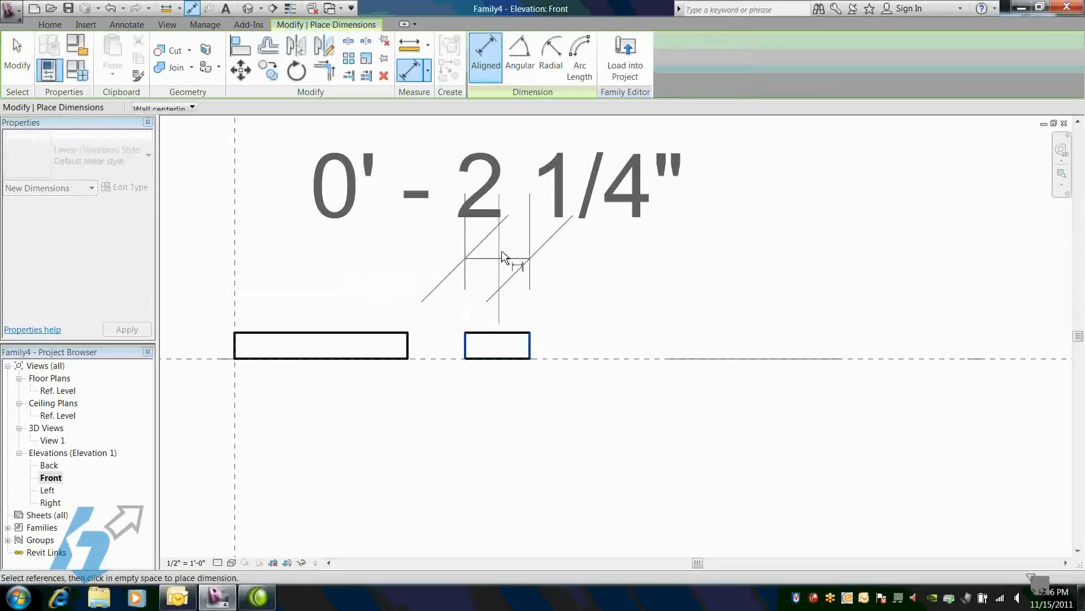
left_click(509, 240)
key("Escape")
key("Escape")
Stretch the copied block's right end to a 3" width and delete the dimension above it.
left_click(535, 355)
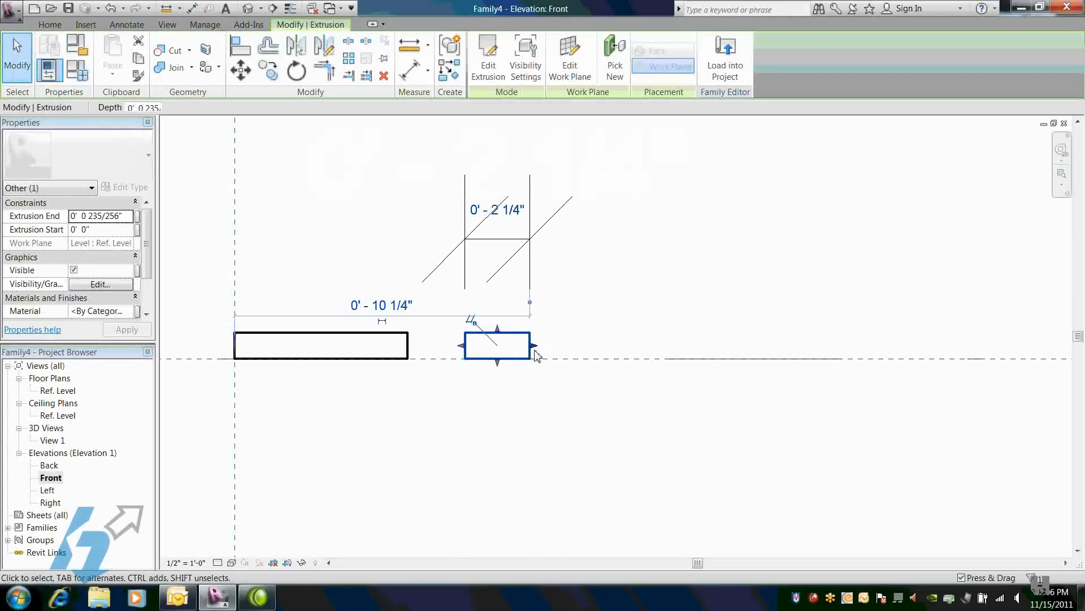
left_click_drag(535, 350, 559, 350)
left_click(579, 337)
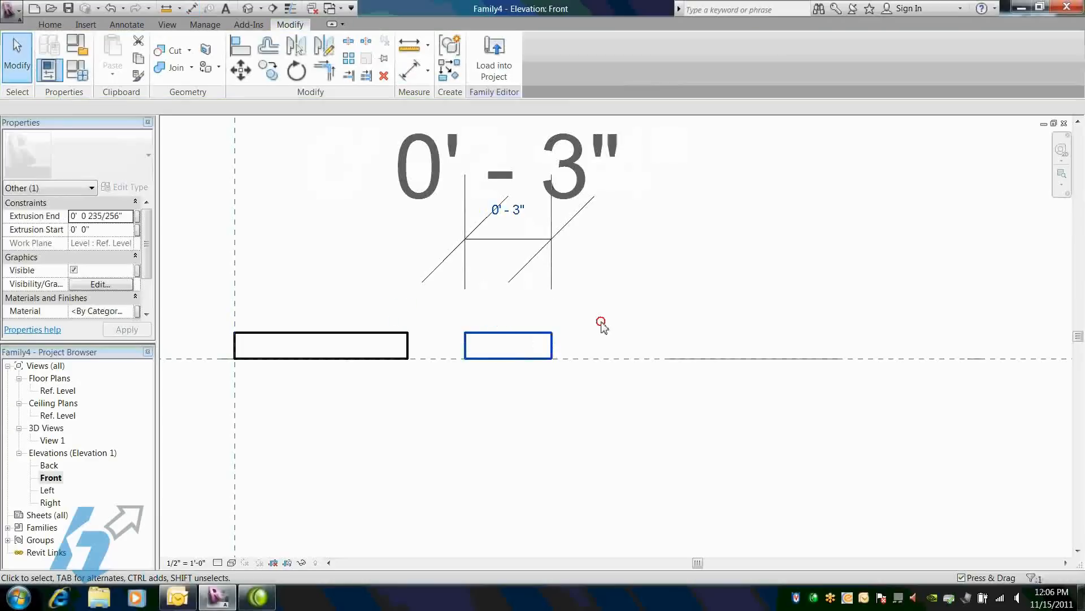
left_click(548, 270)
key("Delete")
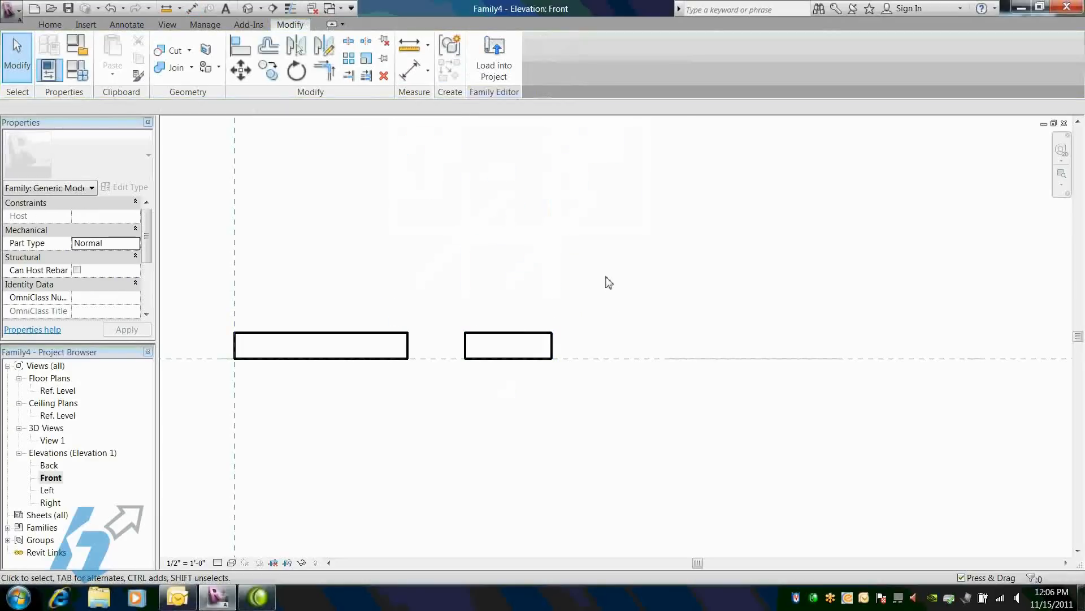
Open the default 3D view to examine the two blocks.
left_click(247, 9)
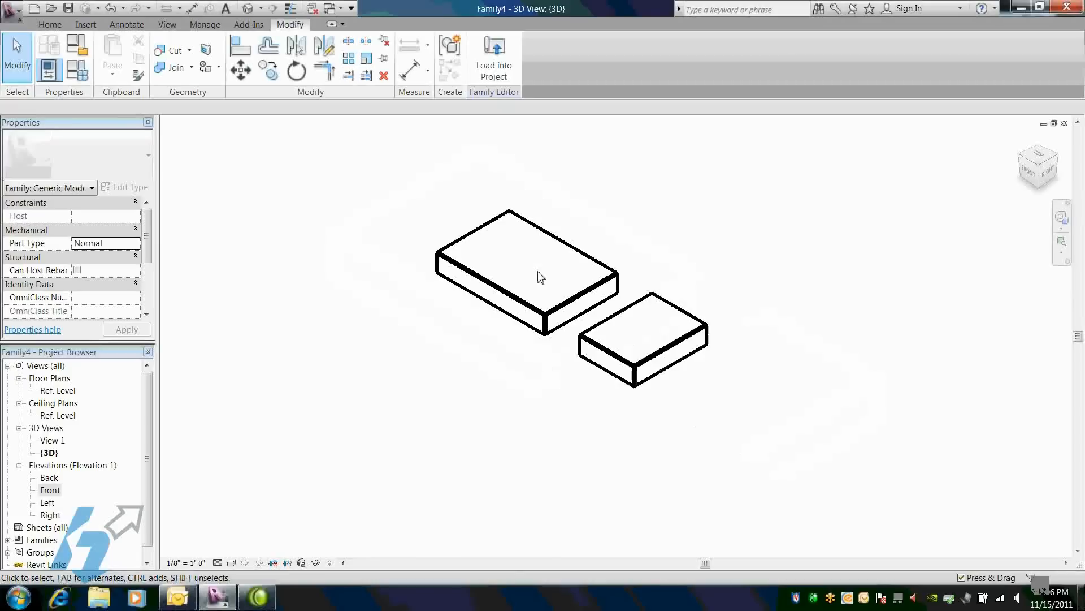
middle_click_drag(540, 275, 489, 301)
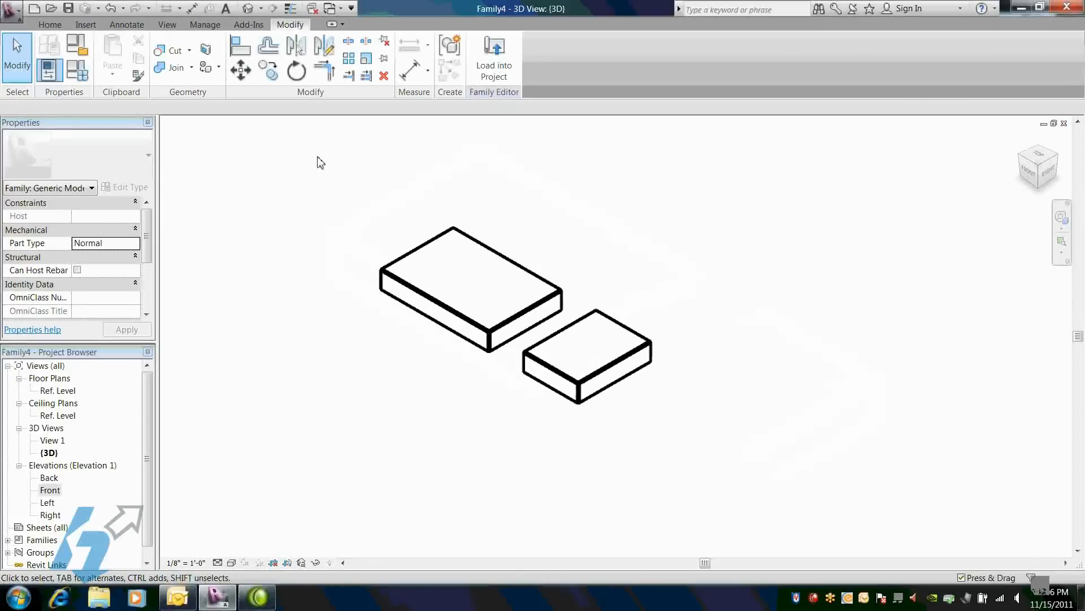
Save the family as Wall Tape Block.rfa in the Line Based Families folder, replacing the existing file.
left_click(67, 8)
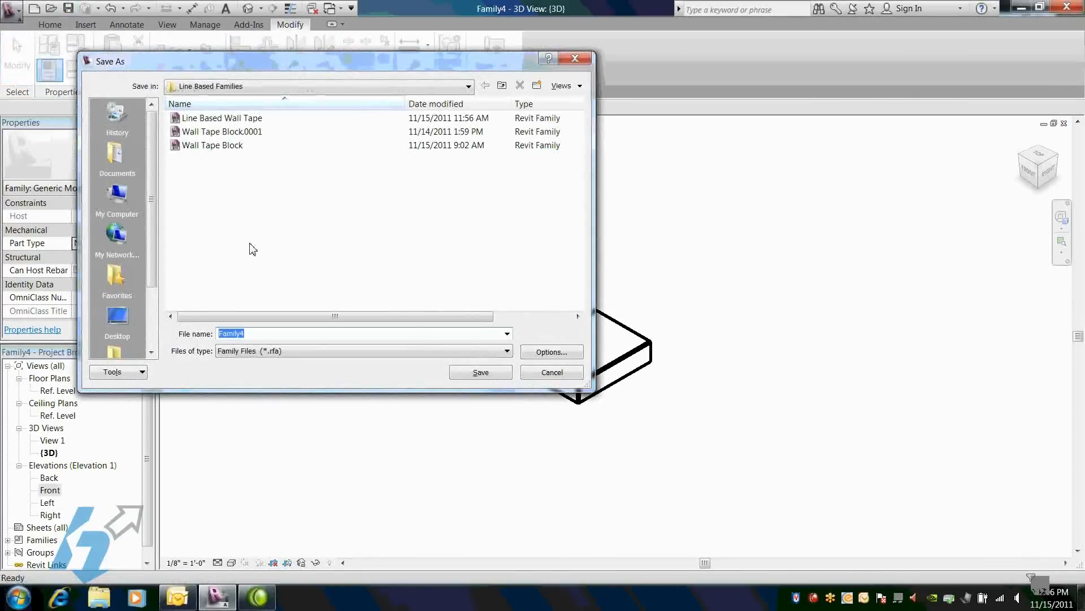
type("Wa")
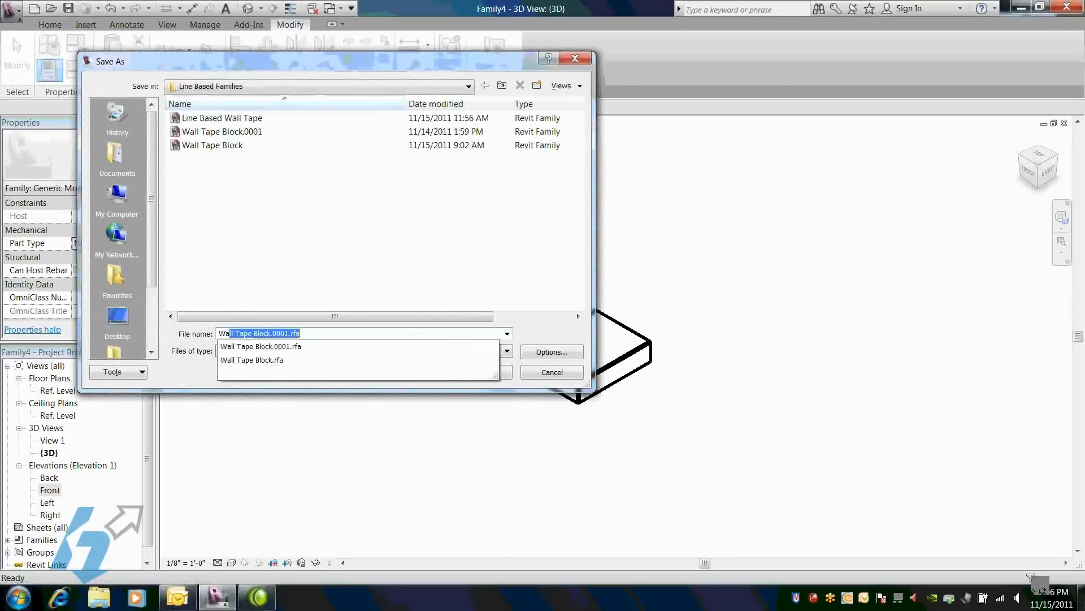
type("ll Tape")
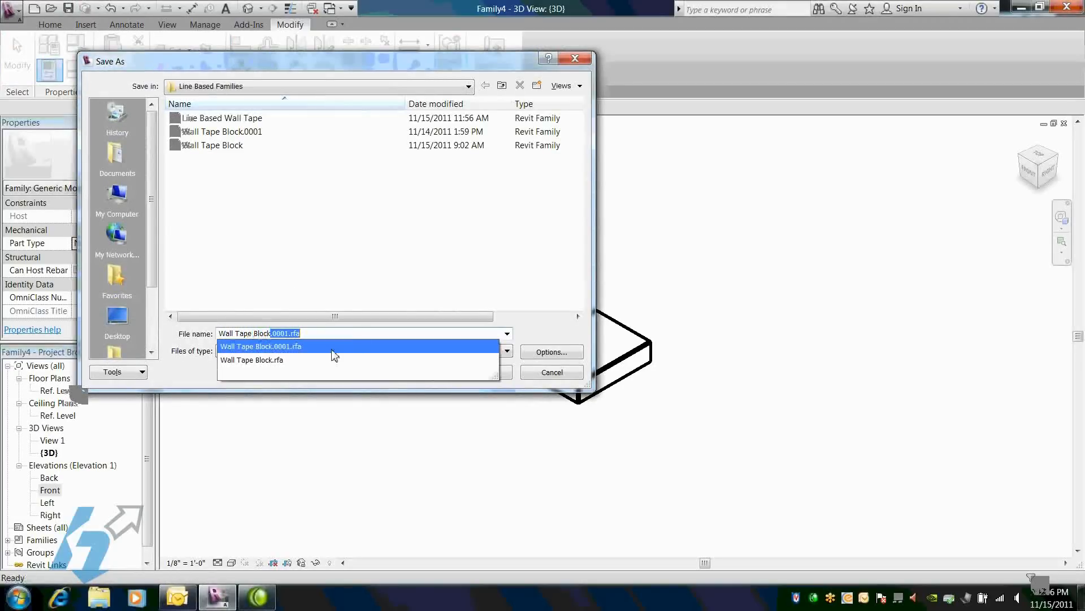
left_click(267, 361)
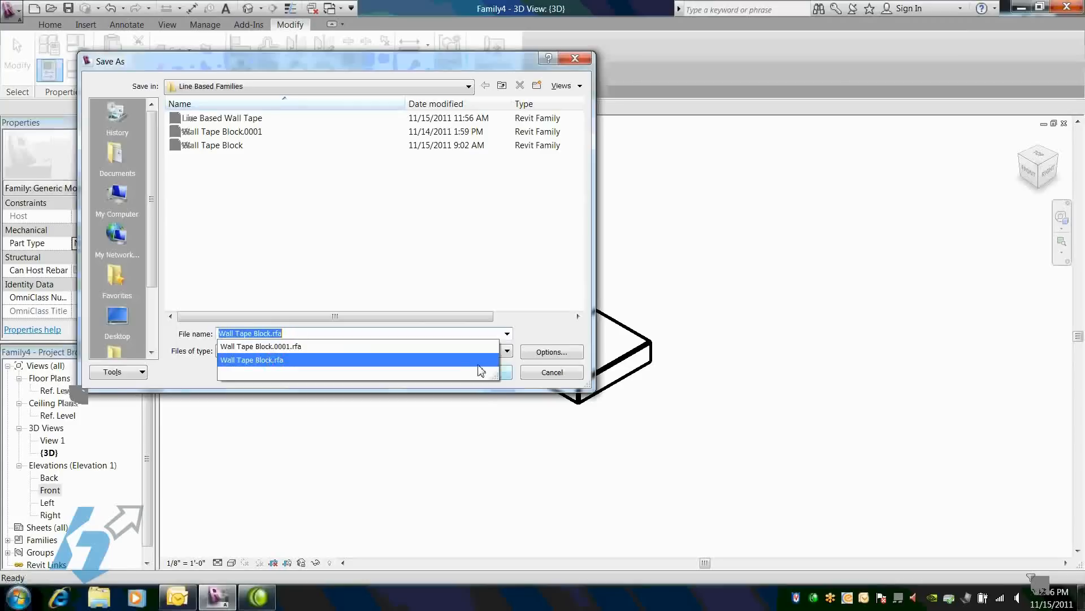
left_click(510, 372)
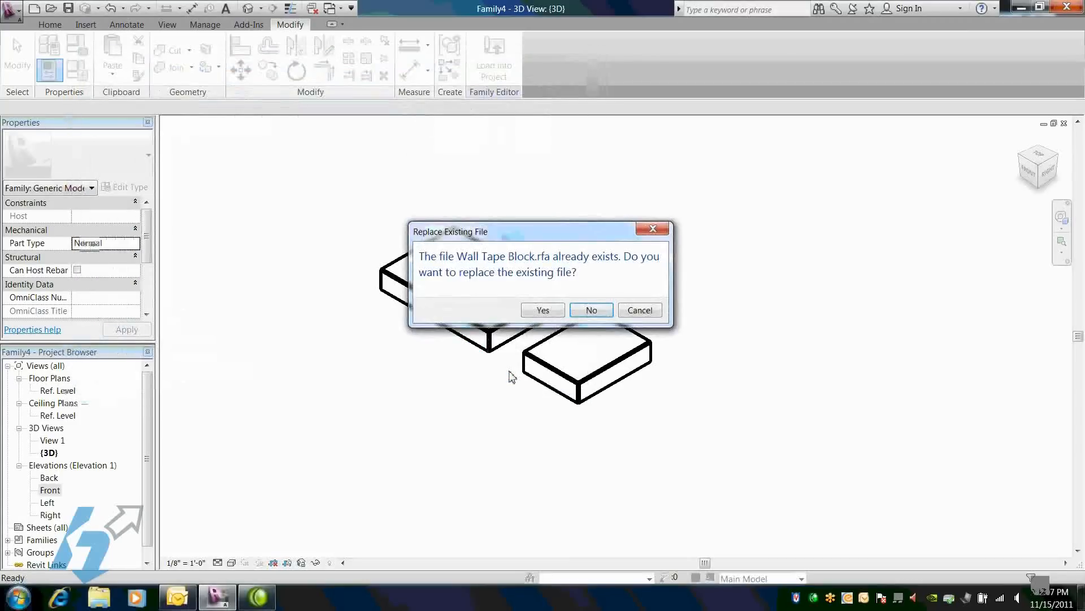
left_click(548, 310)
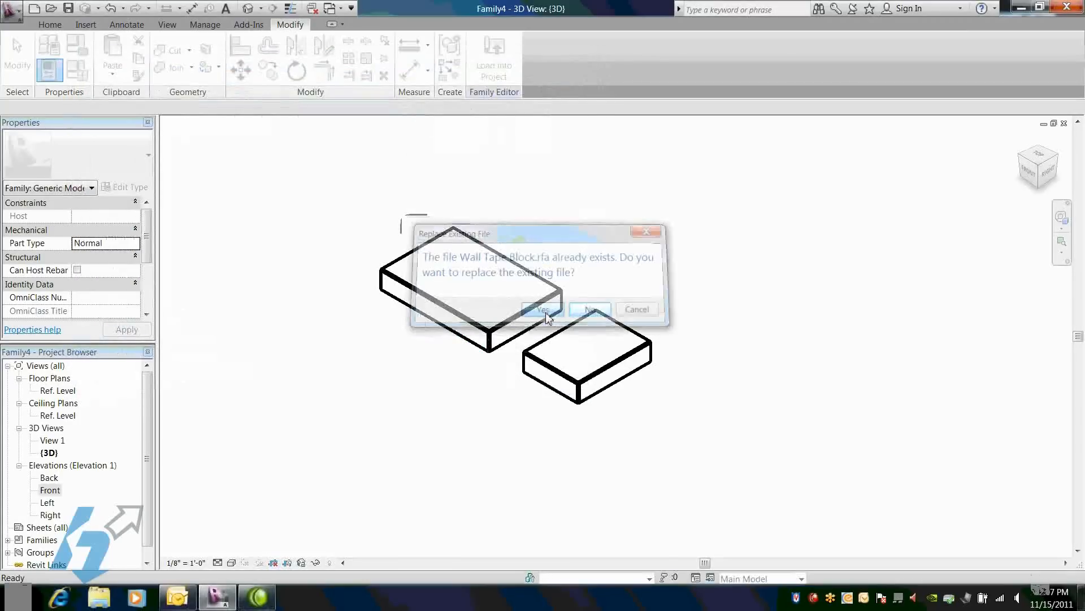
Close all open views of the Wall Tape Block family.
left_click(1064, 124)
left_click(1064, 124)
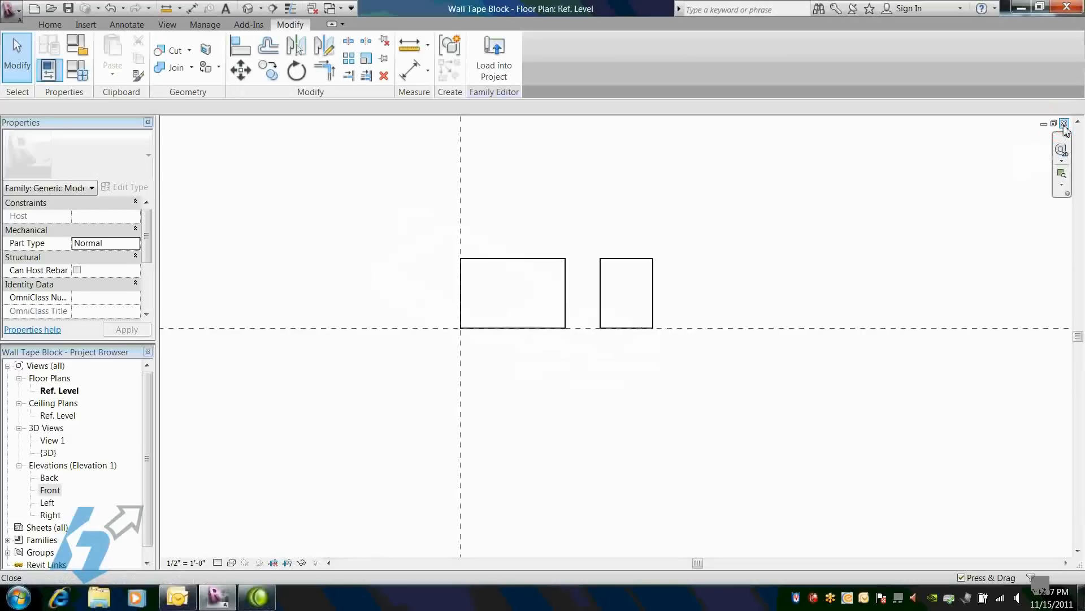
left_click(1063, 124)
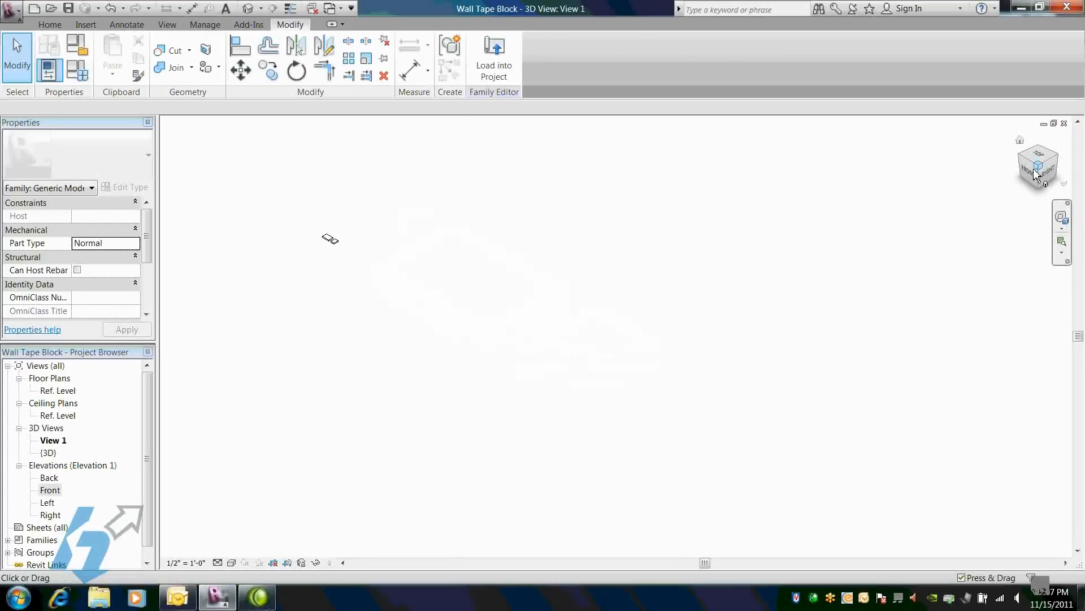
left_click(1063, 124)
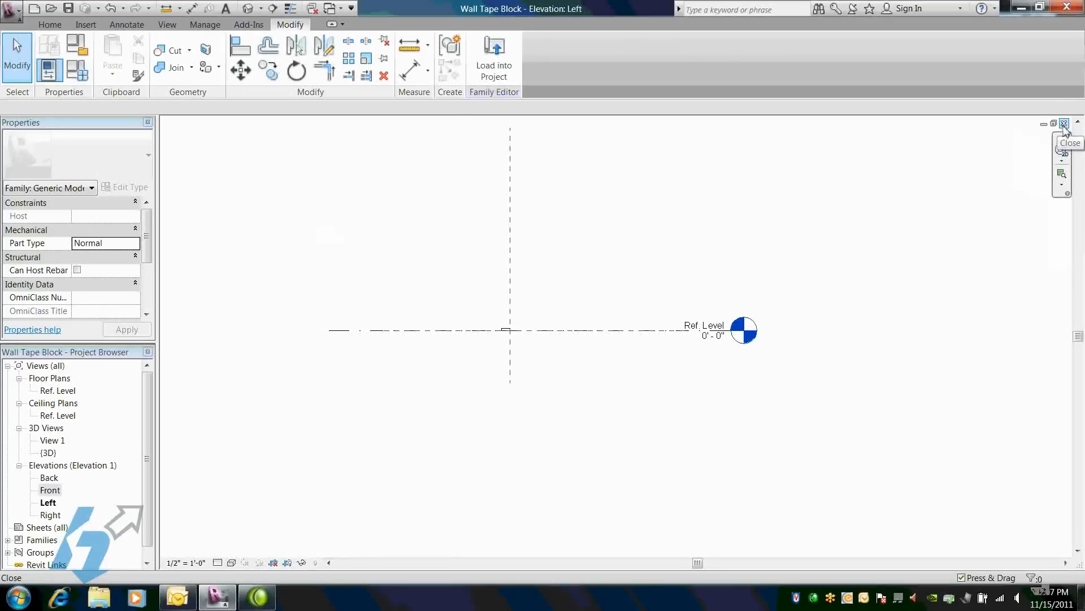
left_click(1064, 124)
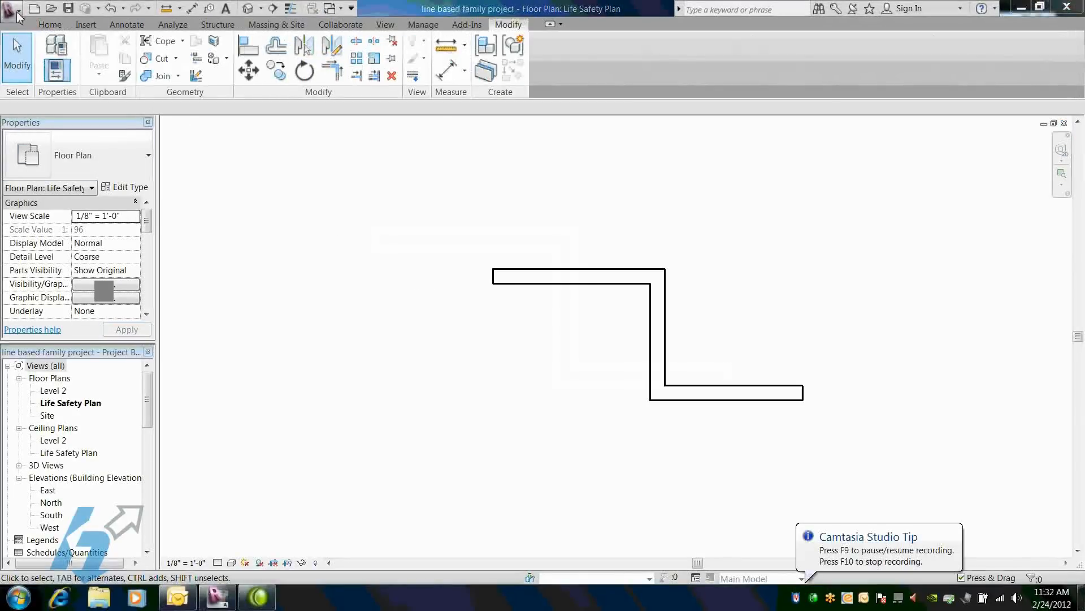
Create a new family from the Generic Model line based template.
left_click(17, 14)
mouse_move(38, 68)
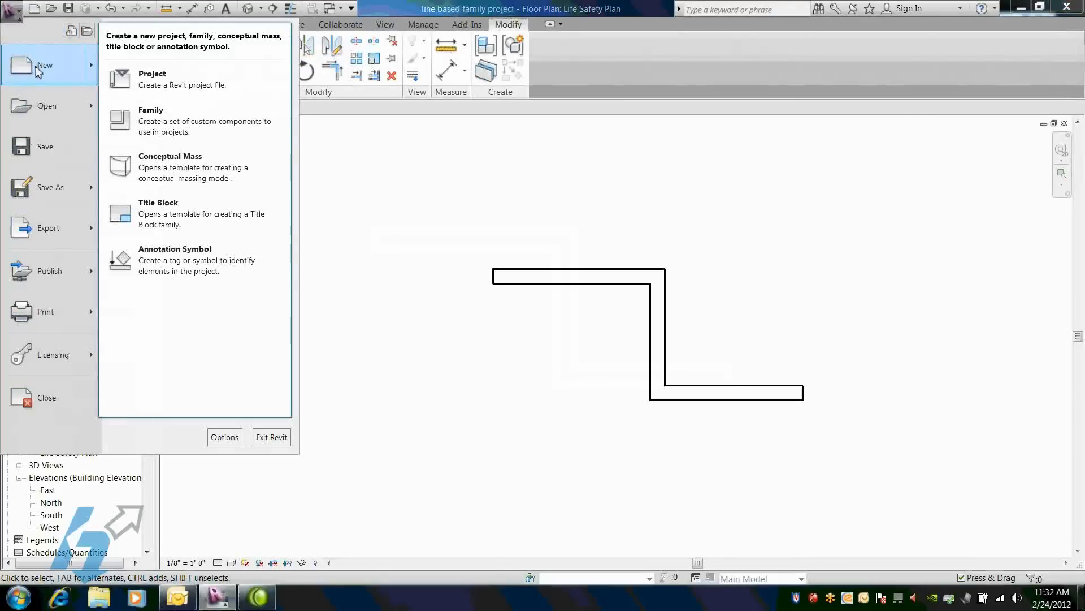
left_click(155, 127)
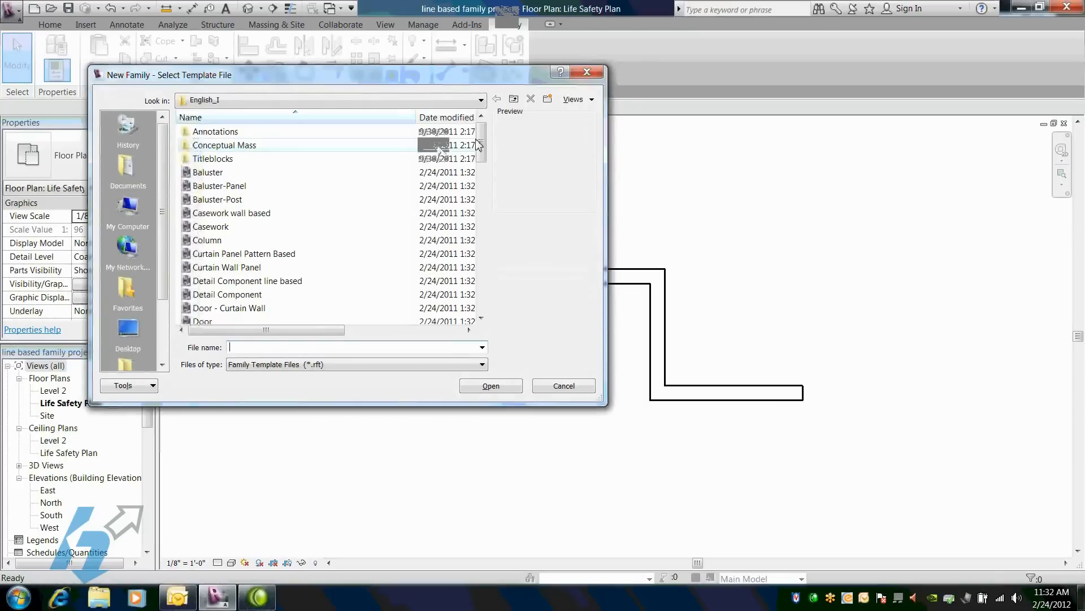
left_click_drag(481, 145, 481, 192)
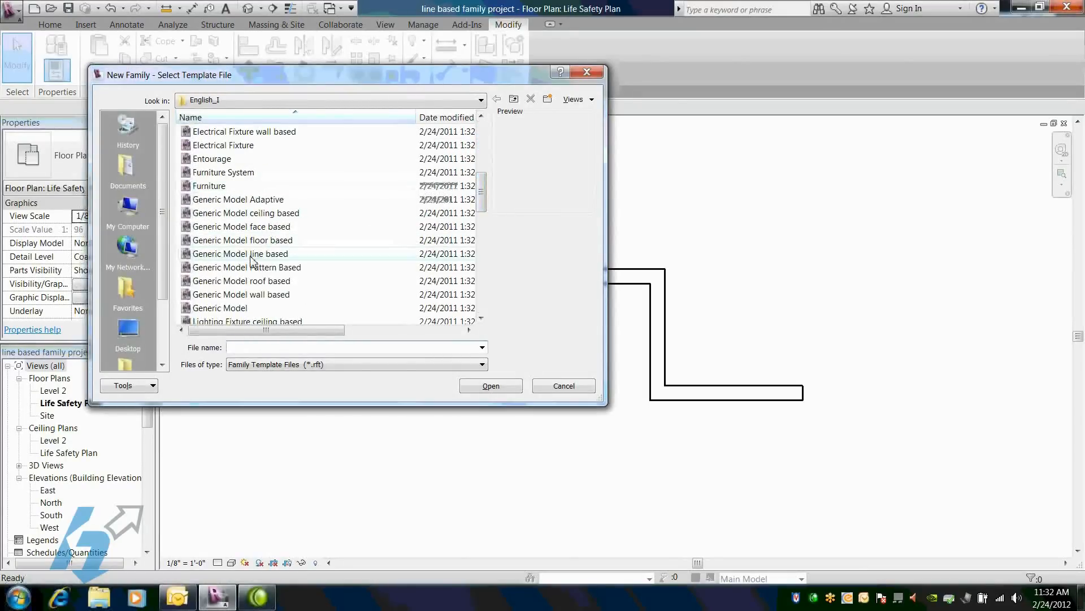
double_click(252, 257)
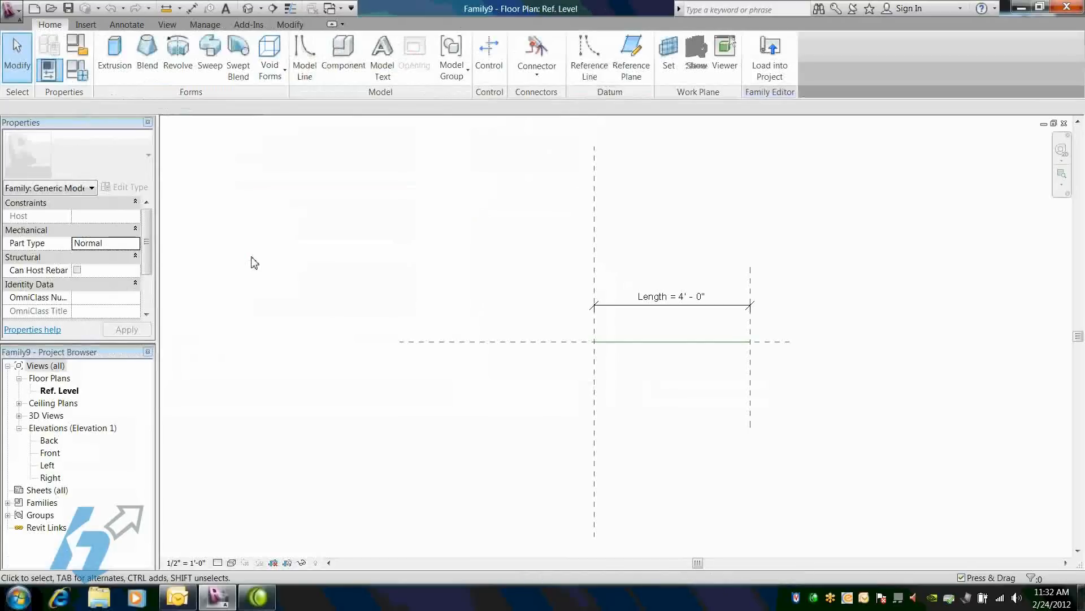
Load the Wall Tape Block family from the Line Based Families folder into the new line-based family.
left_click(86, 25)
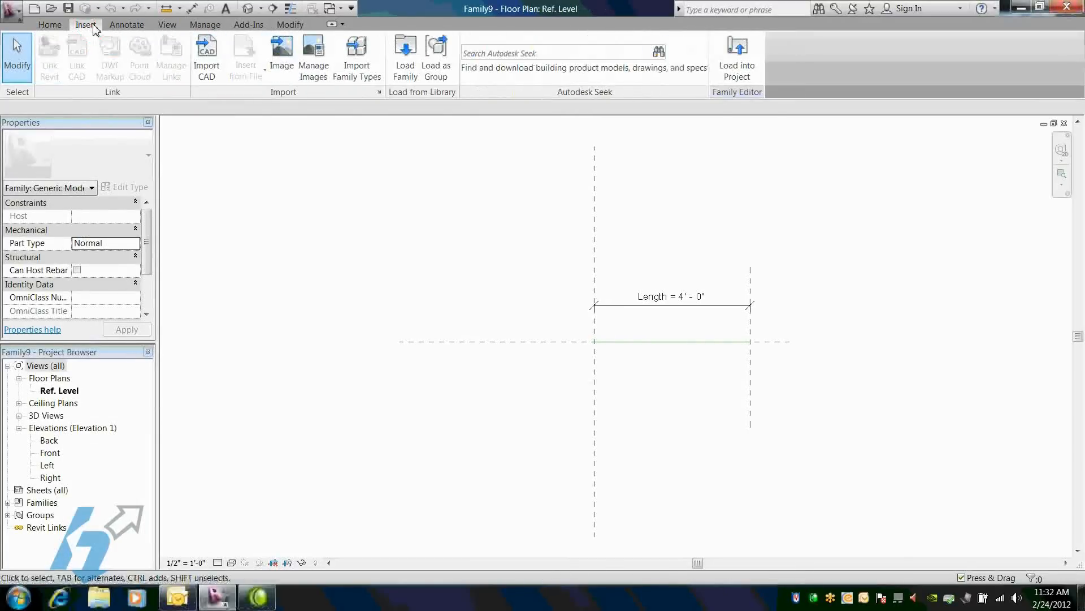
left_click(406, 53)
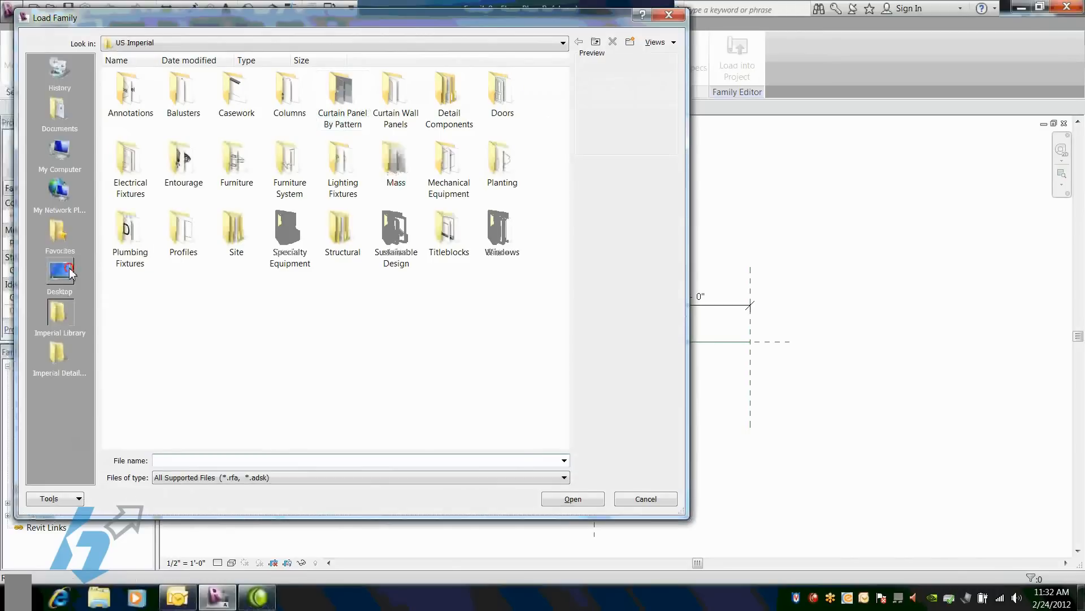
left_click(71, 273)
double_click(444, 116)
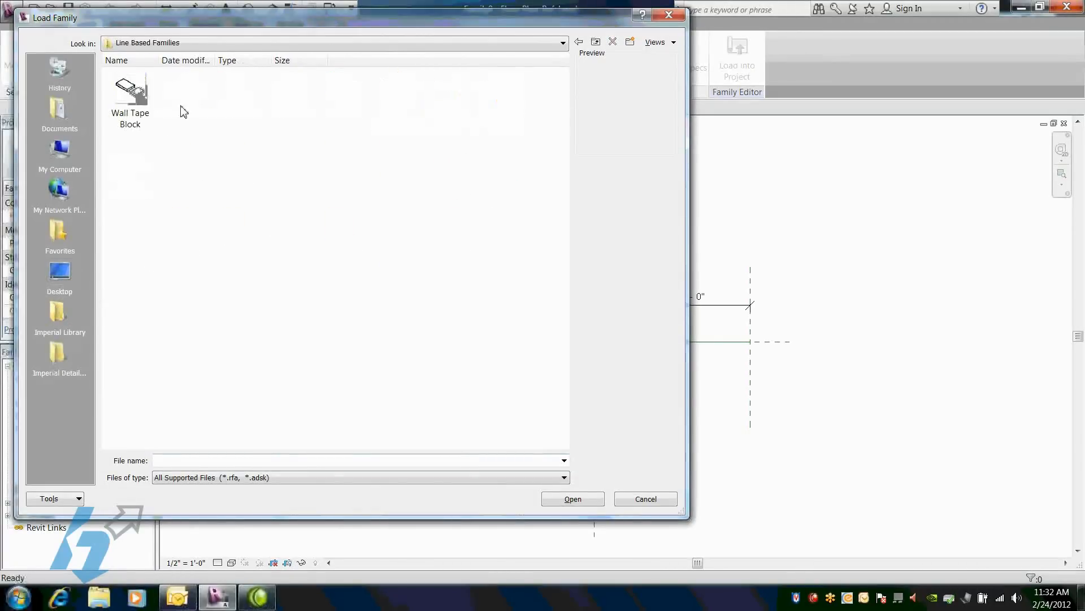
double_click(130, 90)
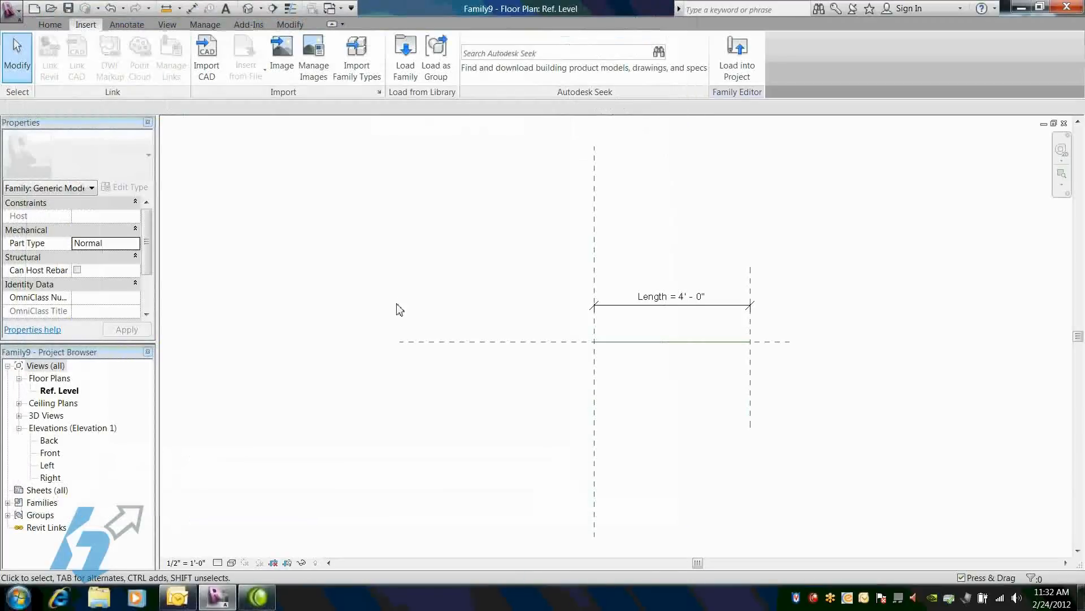
Place a Wall Tape Block instance at the intersection of the left and horizontal reference planes.
left_click(7, 502)
left_click(19, 527)
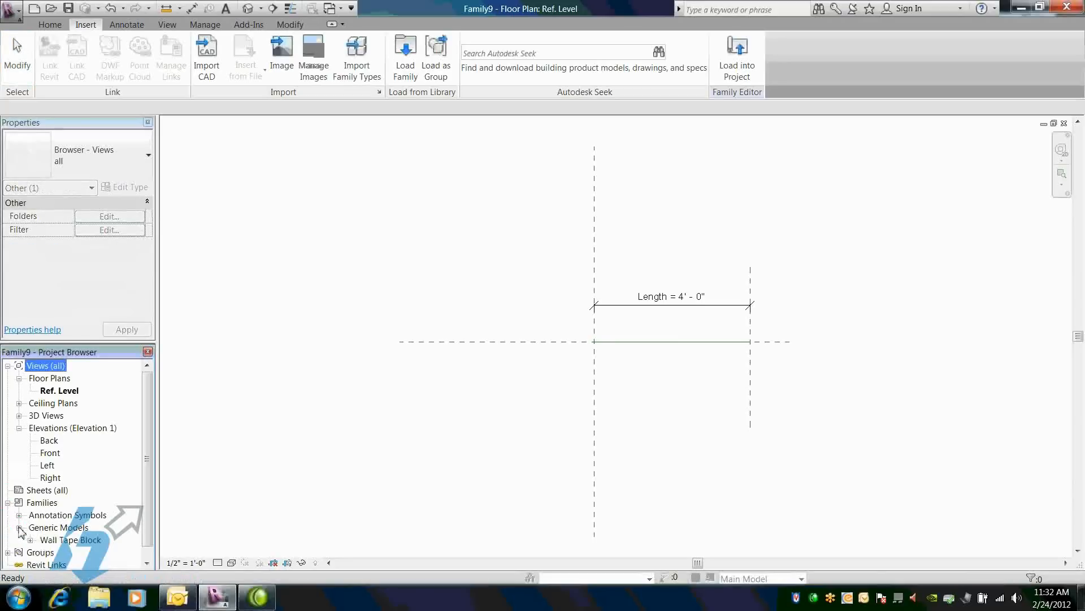
left_click(31, 540)
left_click_drag(82, 552, 591, 341)
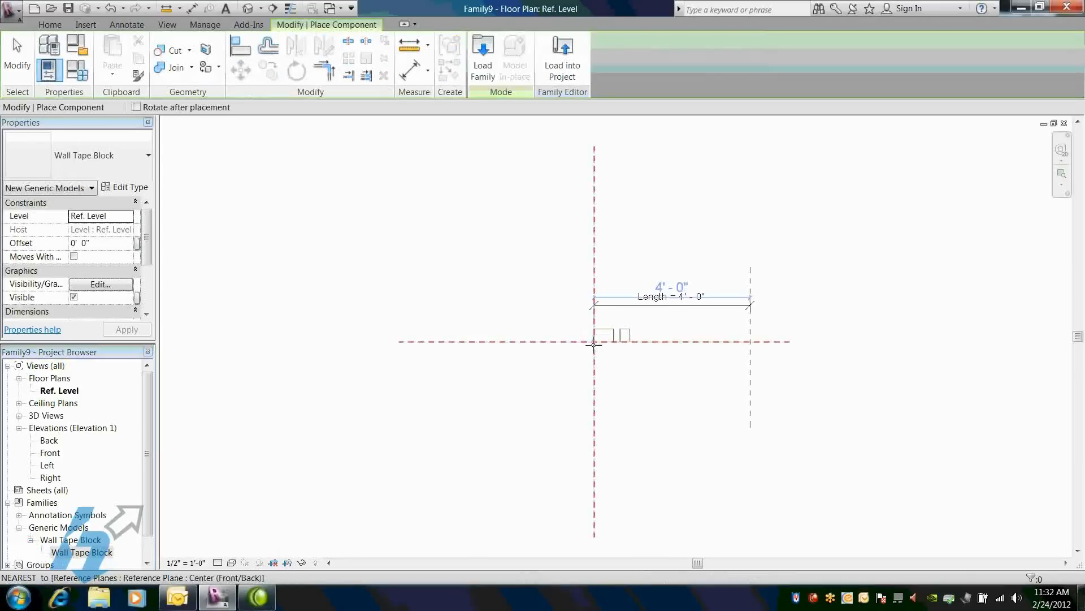
left_click(597, 343)
key("Escape")
Move the block down so the midpoint of its left edge sits on the horizontal reference plane.
scroll(597, 337, "up", 5)
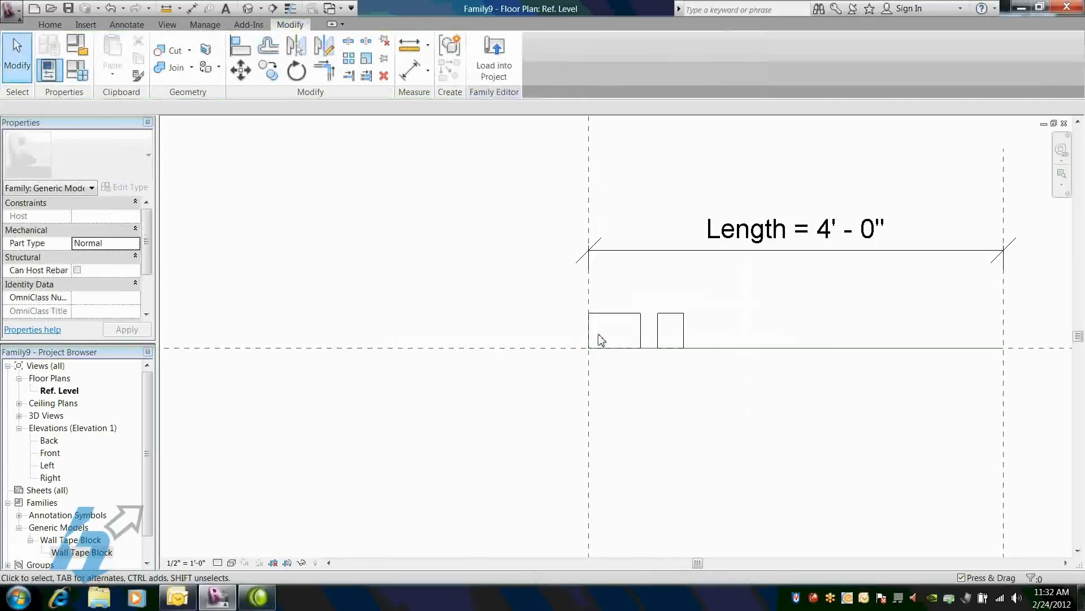
key("m")
key("v")
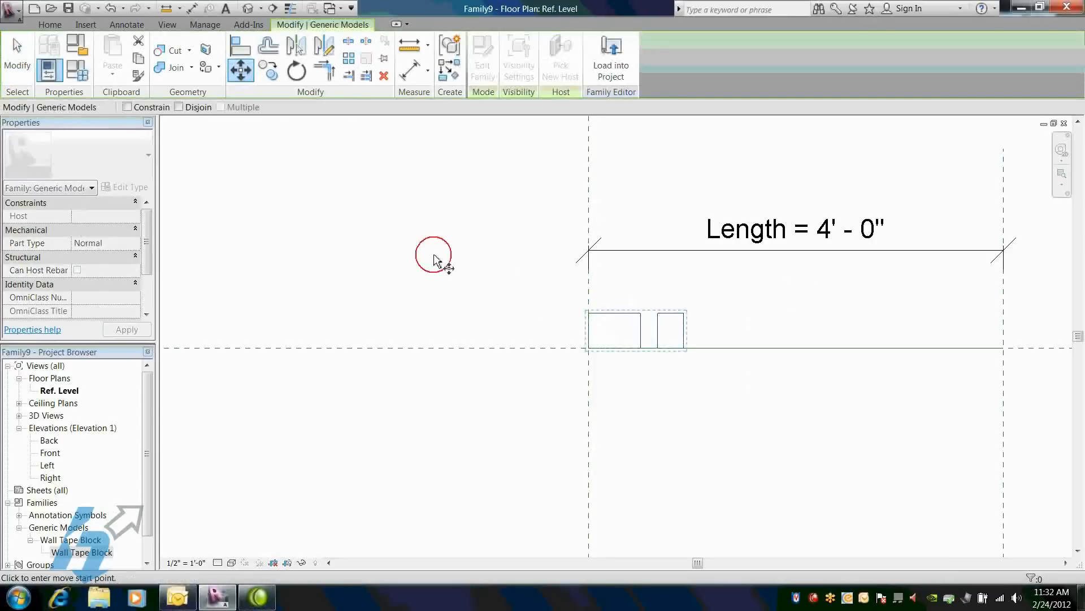
left_click(589, 330)
left_click(590, 348)
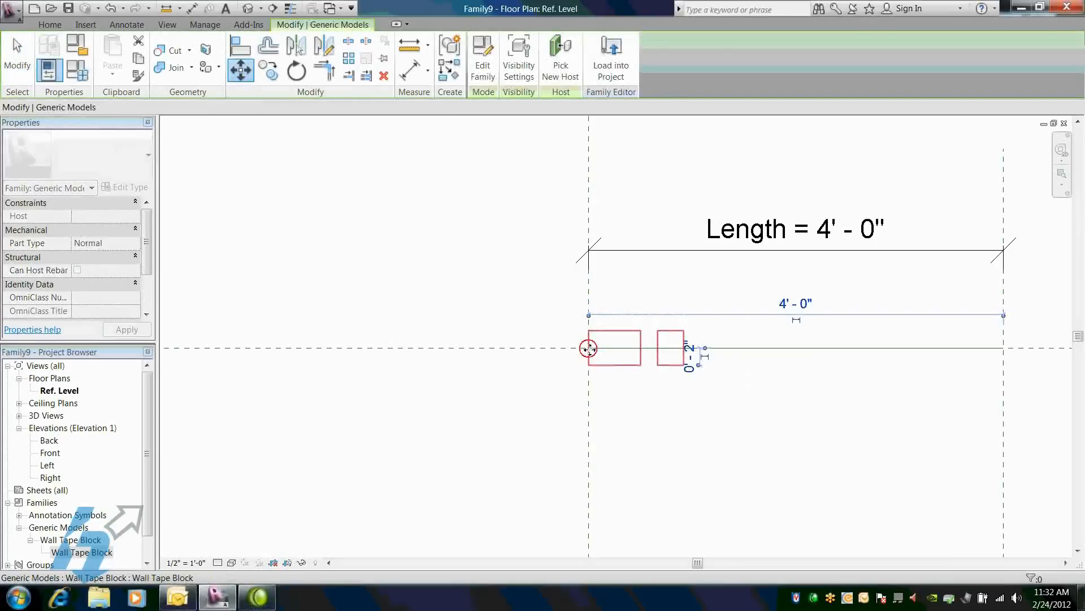
left_click(353, 130)
Move the block about 2" to the right, away from the left reference plane.
left_click(248, 75)
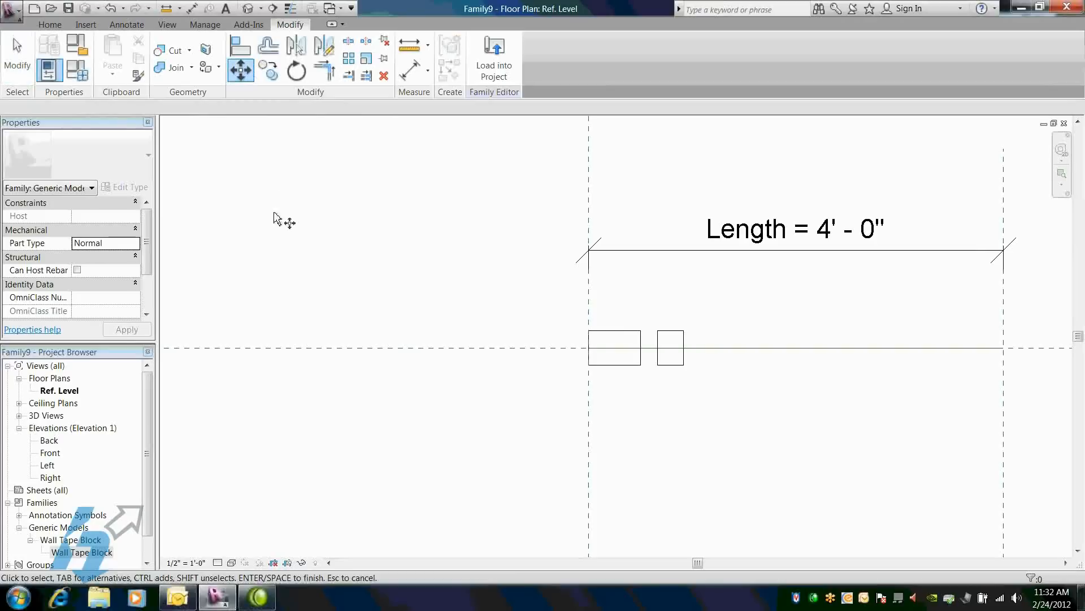
key("Escape")
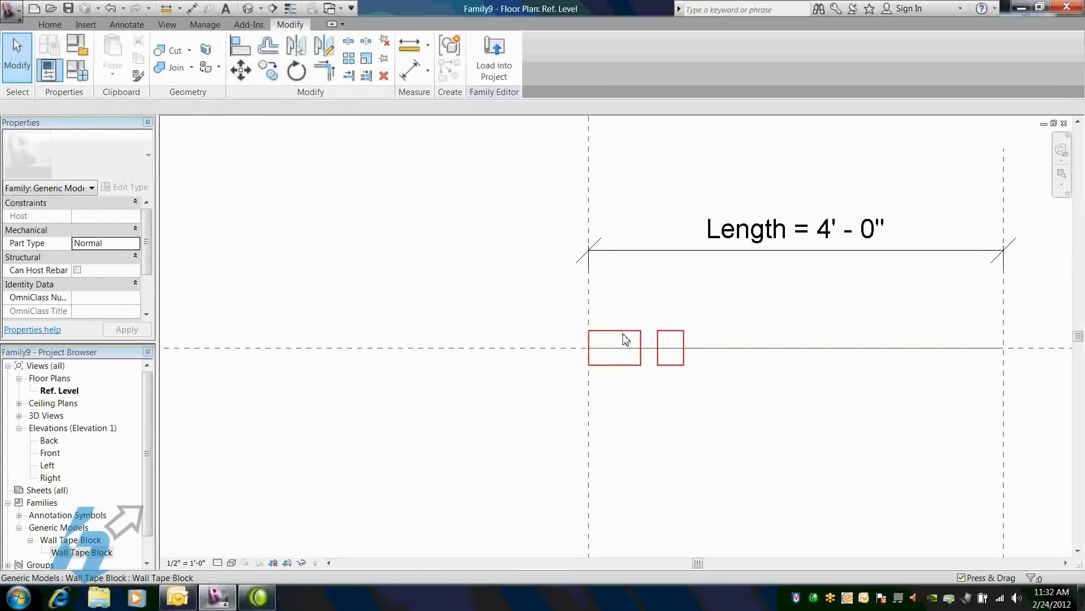
left_click(625, 334)
left_click(249, 75)
left_click(397, 238)
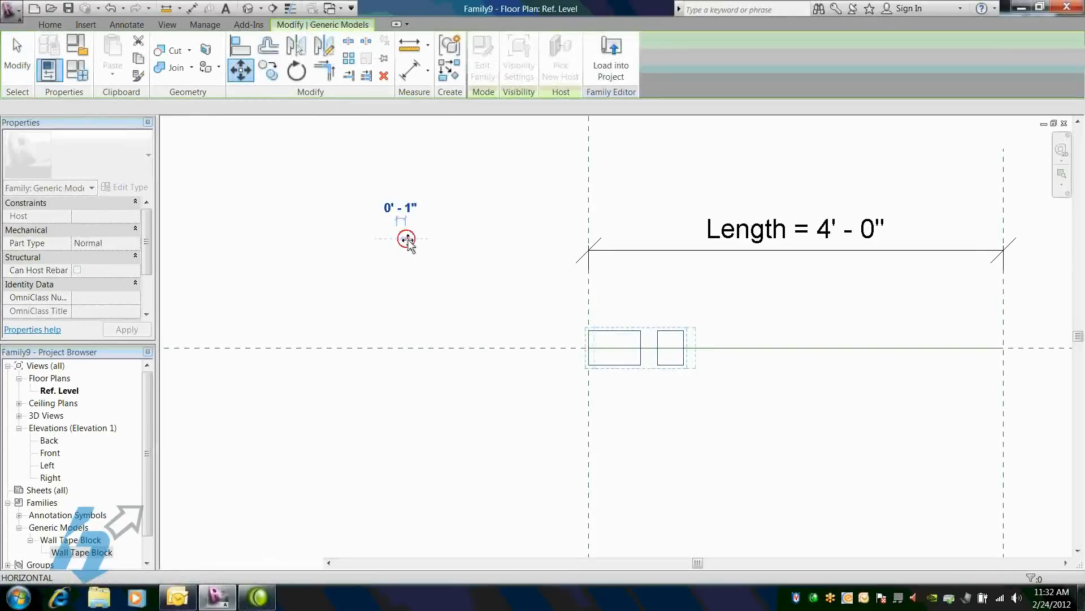
left_click(416, 241)
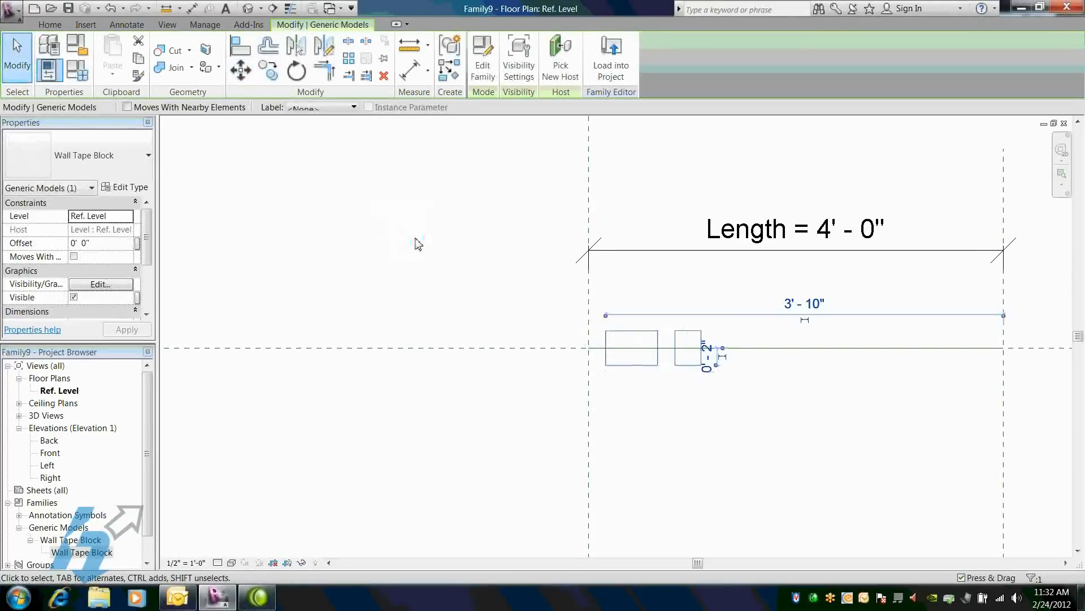
key("Escape")
Array the block horizontally with Group And Associate, number 2 and Move To 2nd, at a spacing of about 1'-1".
middle_click_drag(681, 400, 522, 341)
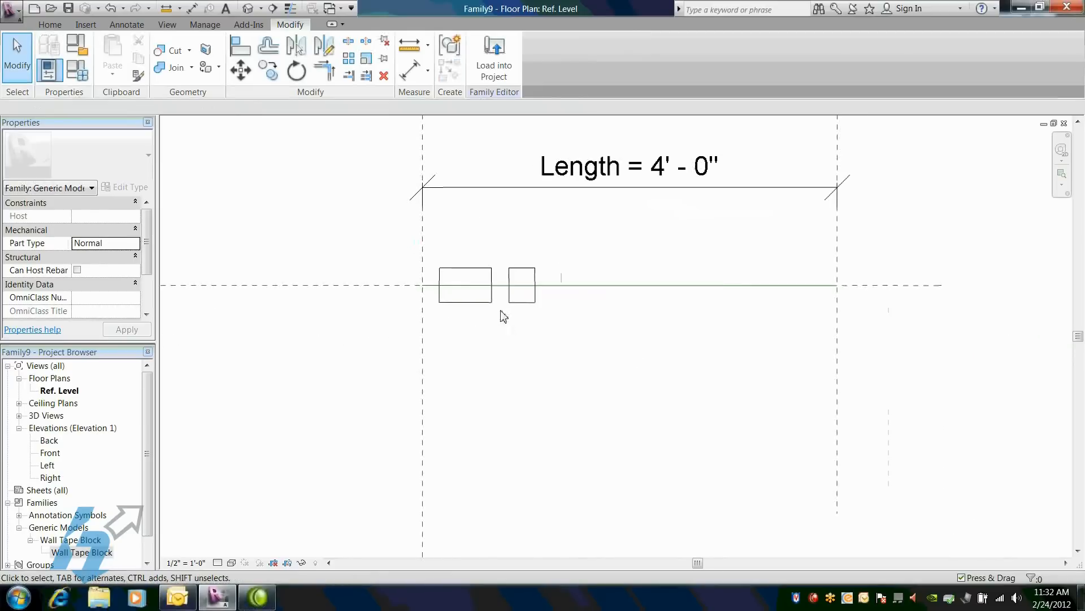
left_click(352, 64)
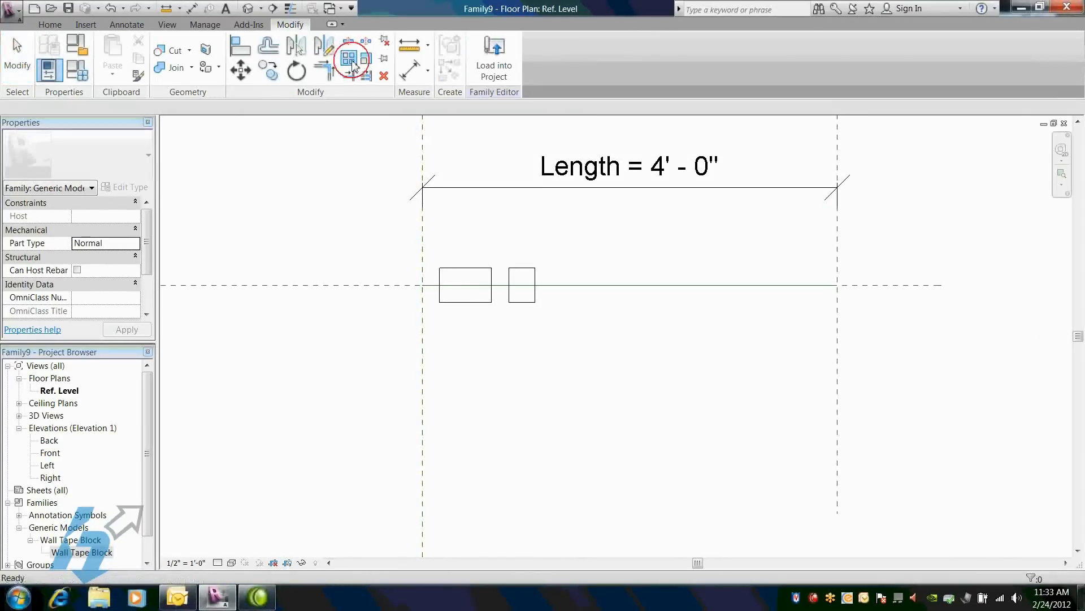
left_click(468, 303)
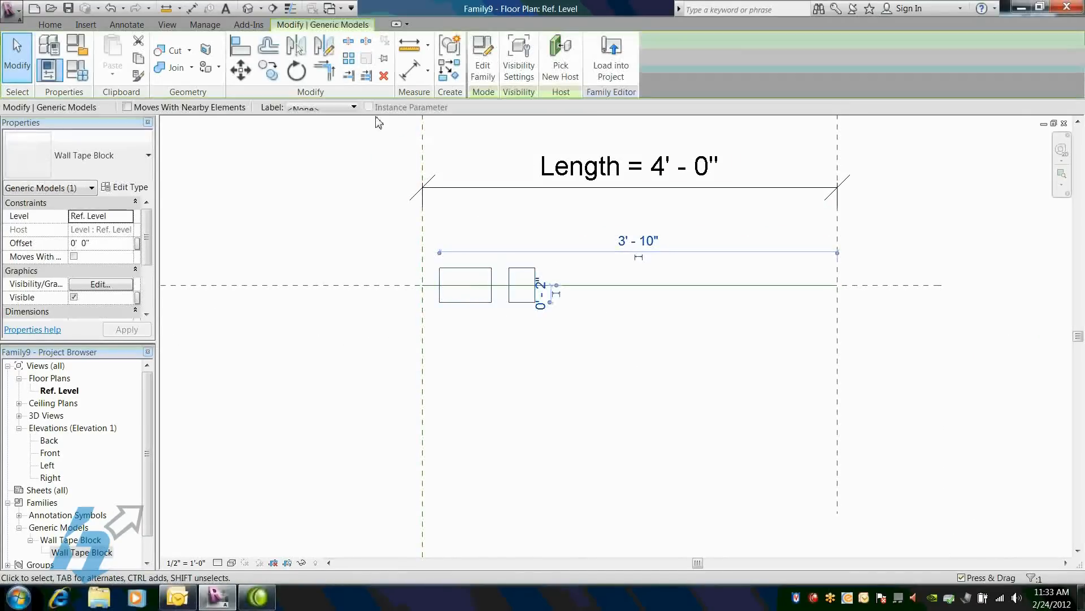
left_click(349, 62)
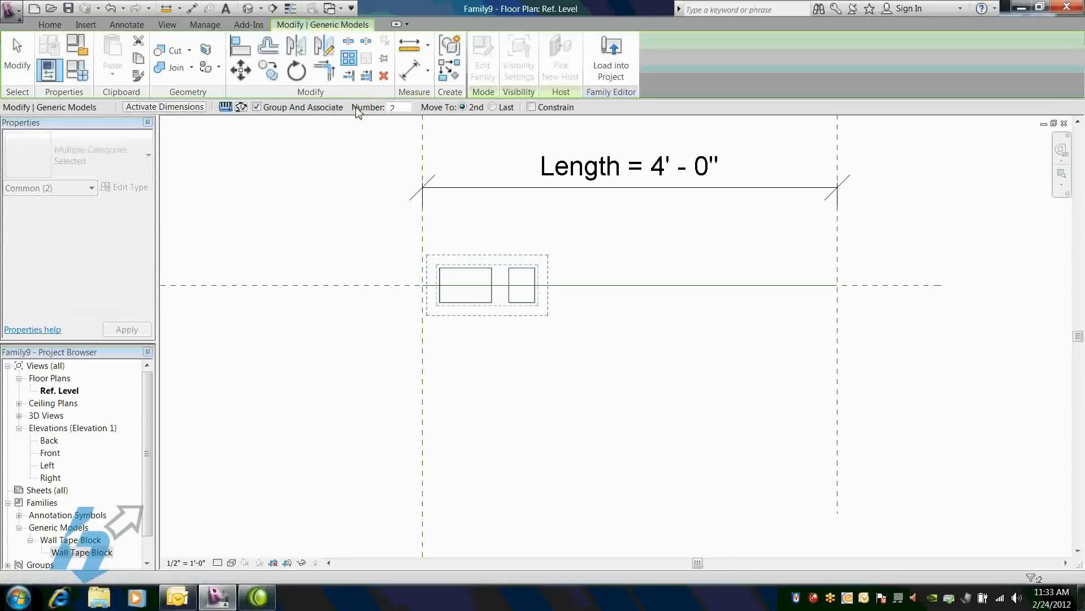
left_click(440, 302)
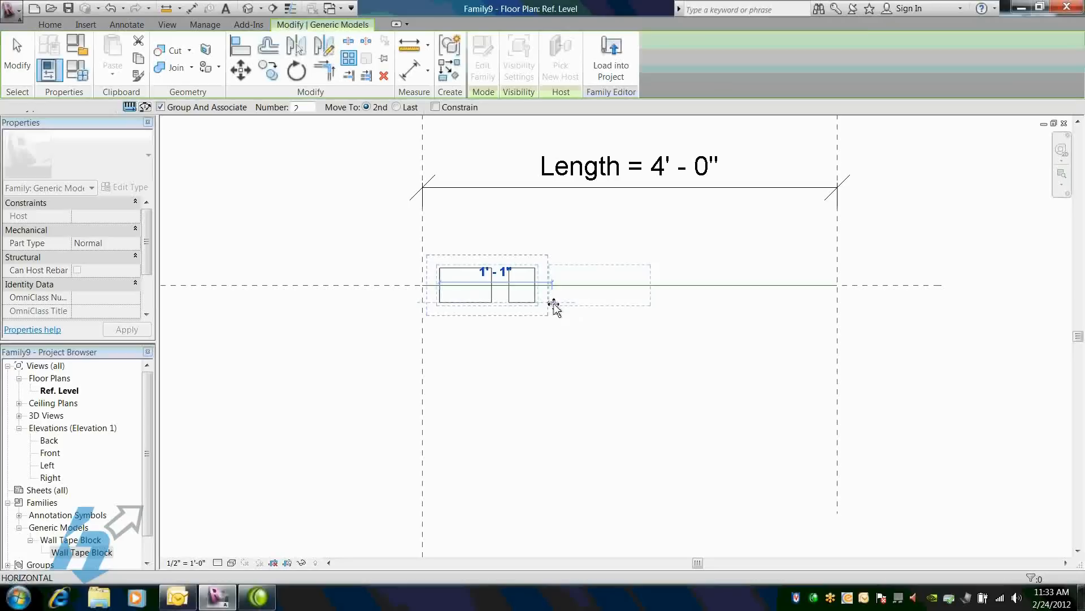
left_click(553, 305)
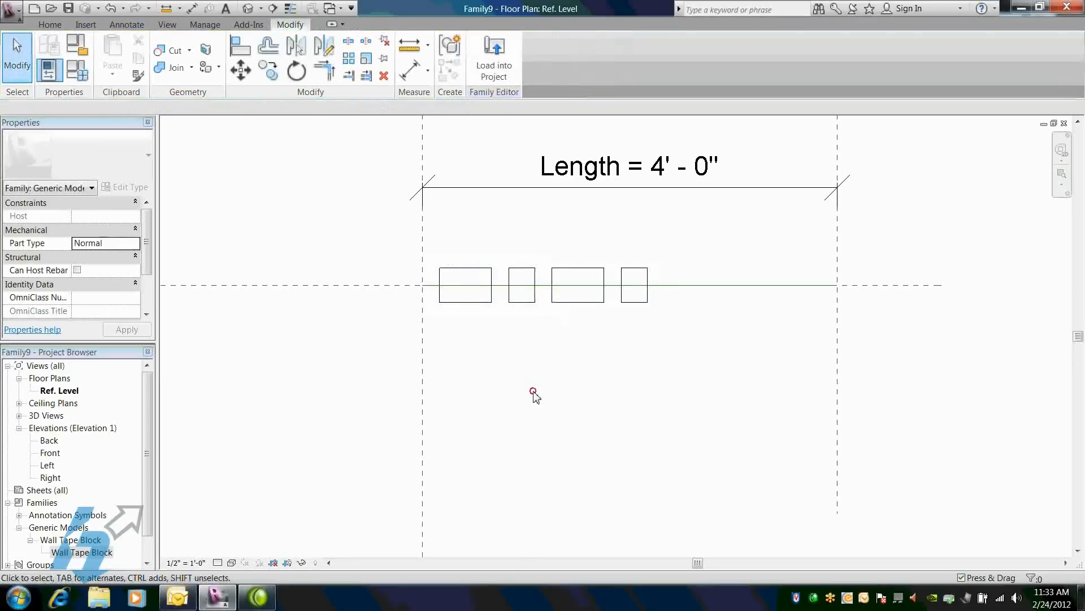
Move the Right reference plane to the midpoint of the last arrayed block's right edge.
scroll(678, 347, "down", 2)
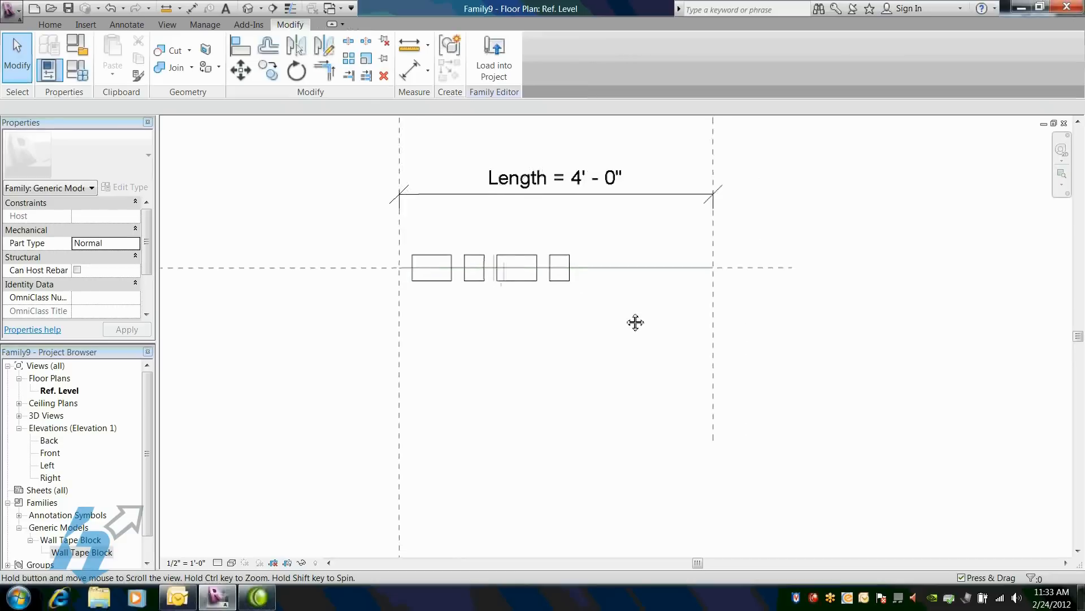
left_click(707, 282)
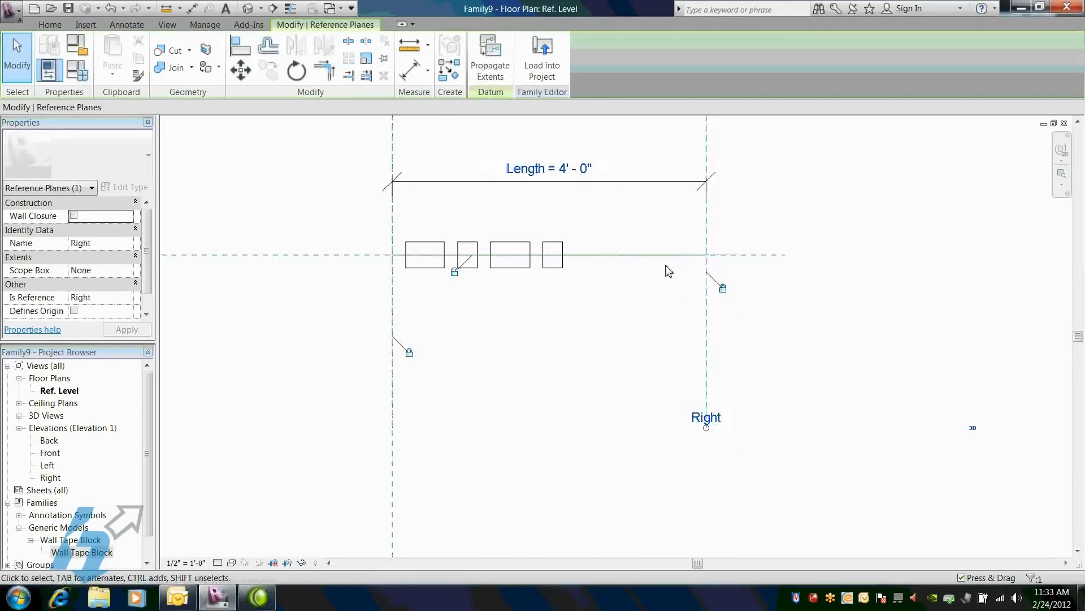
left_click(252, 80)
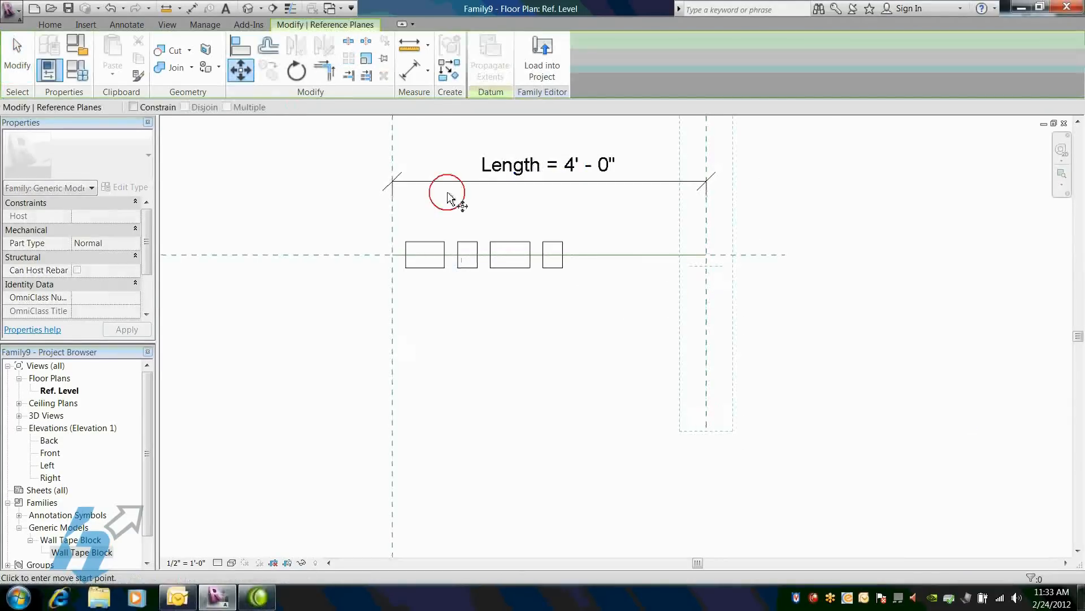
left_click(706, 255)
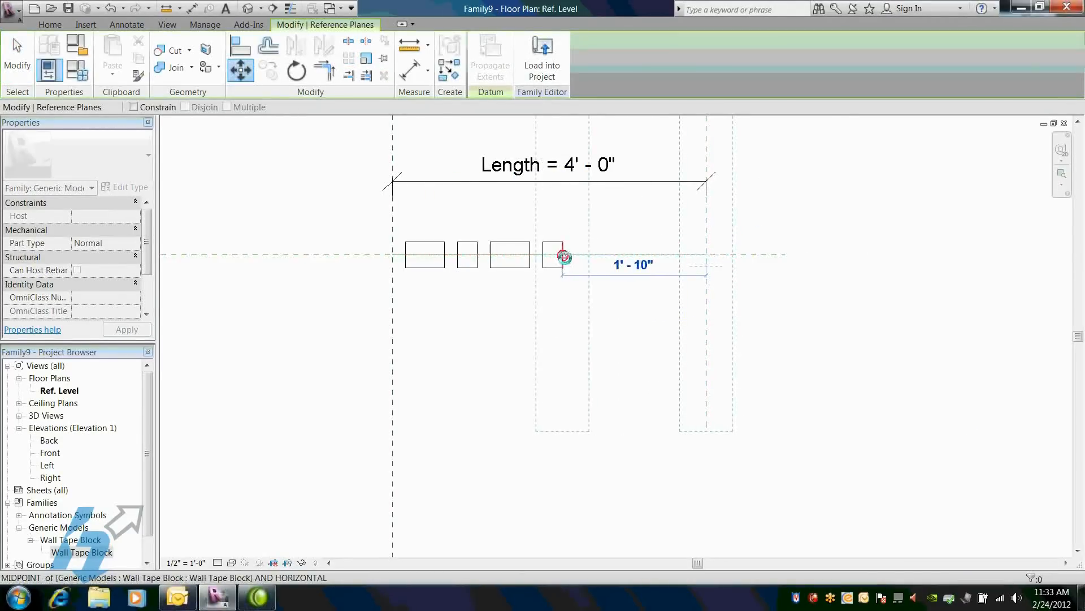
left_click(564, 257)
middle_click_drag(504, 312, 635, 333)
left_click(636, 336)
Dimension the gap between the two arrayed blocks and the gap from the left reference plane to the first block.
key("d")
key("i")
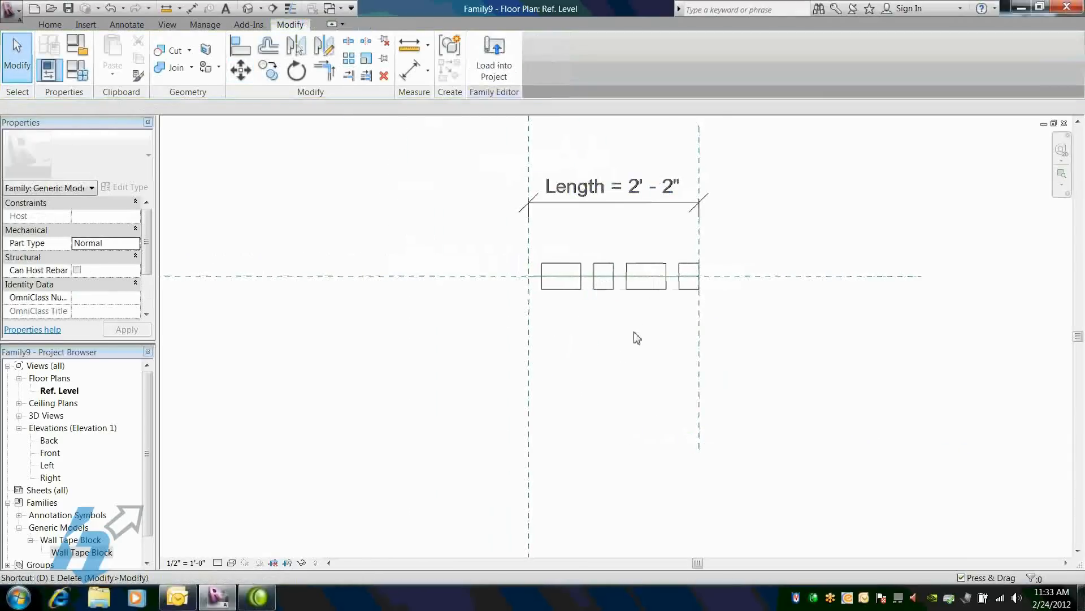
left_click(616, 283)
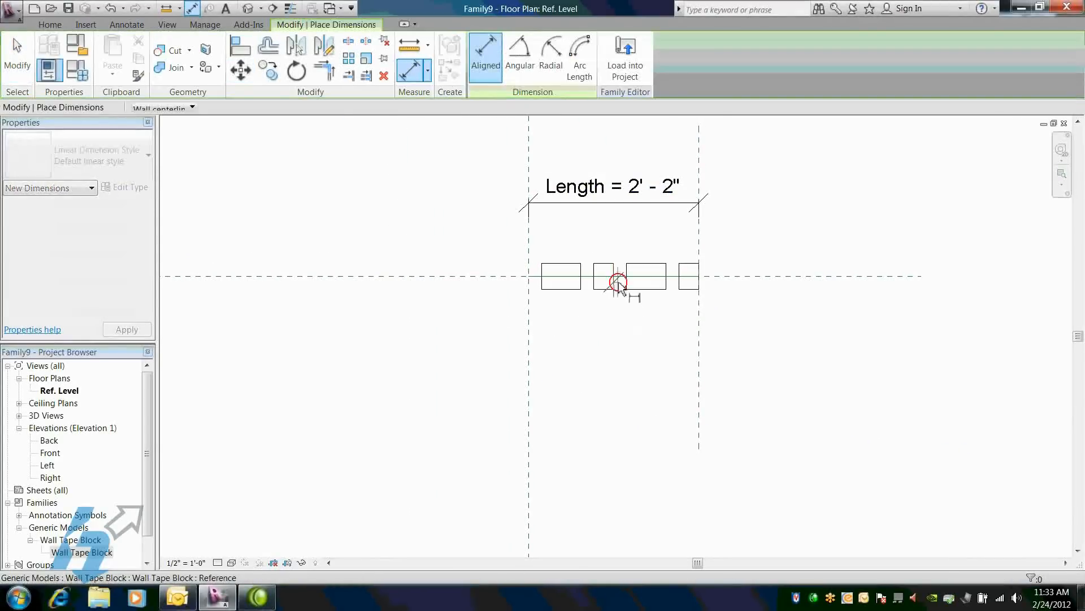
left_click(627, 287)
left_click(627, 350)
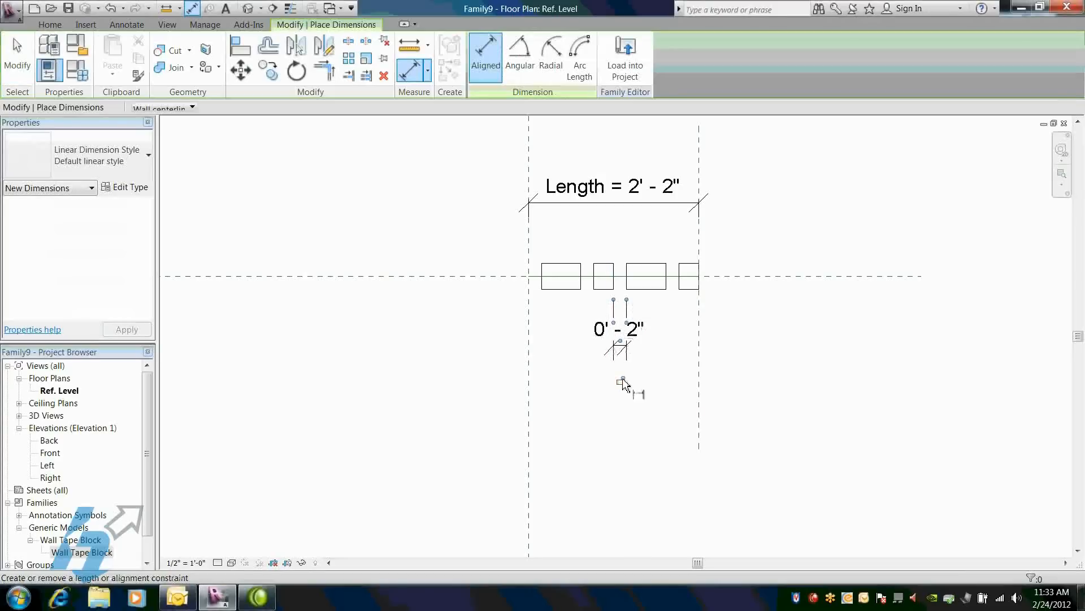
left_click(543, 287)
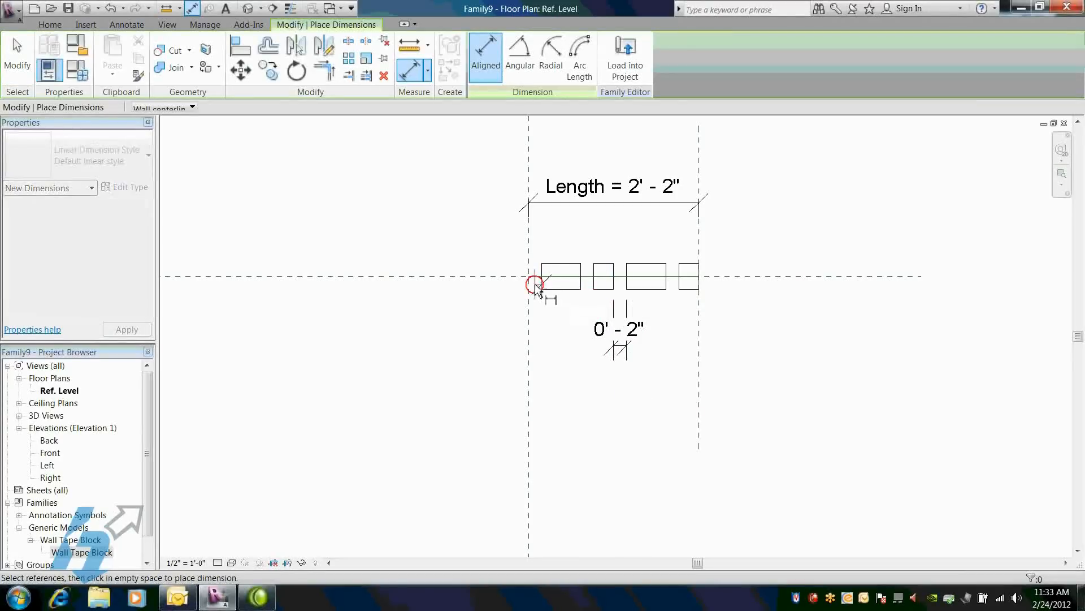
left_click(529, 286)
left_click(578, 351)
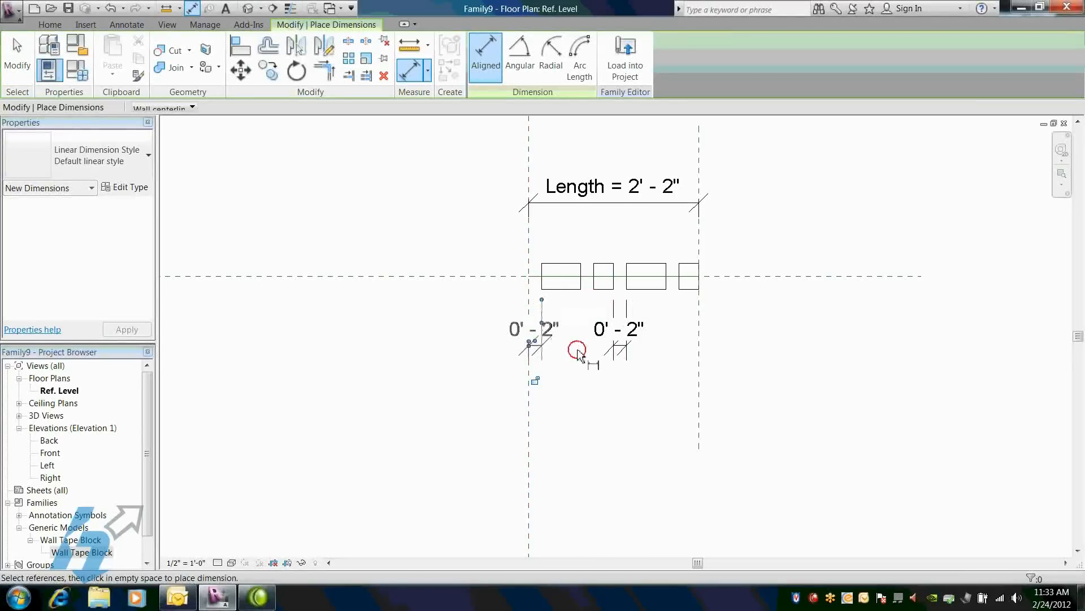
left_click(564, 382)
key("Escape")
key("Escape")
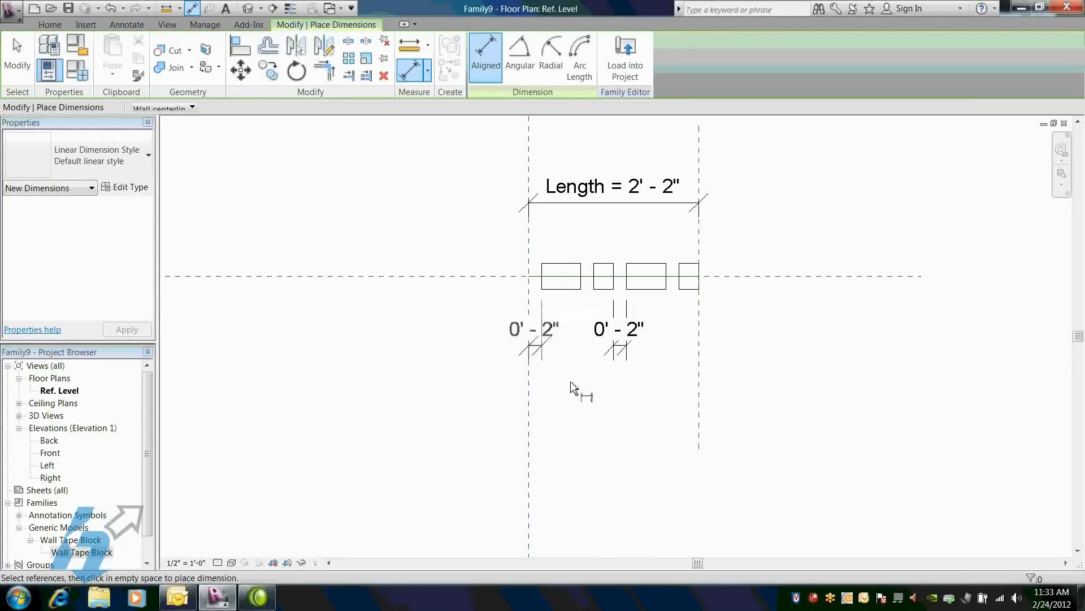
Label the array count with a new instance family parameter named blocks.
left_click(576, 288)
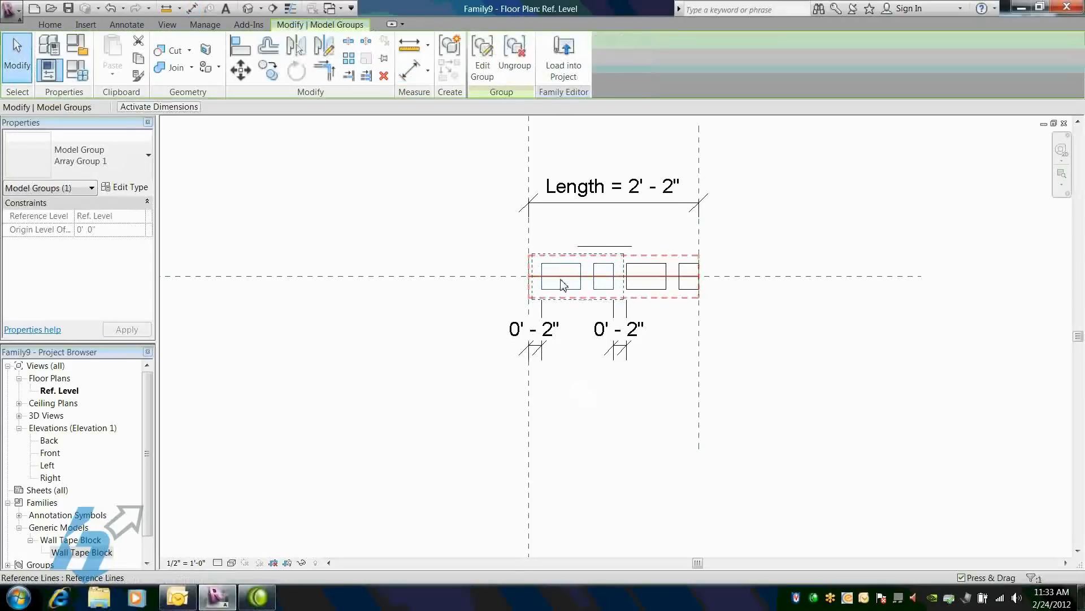
left_click(579, 247)
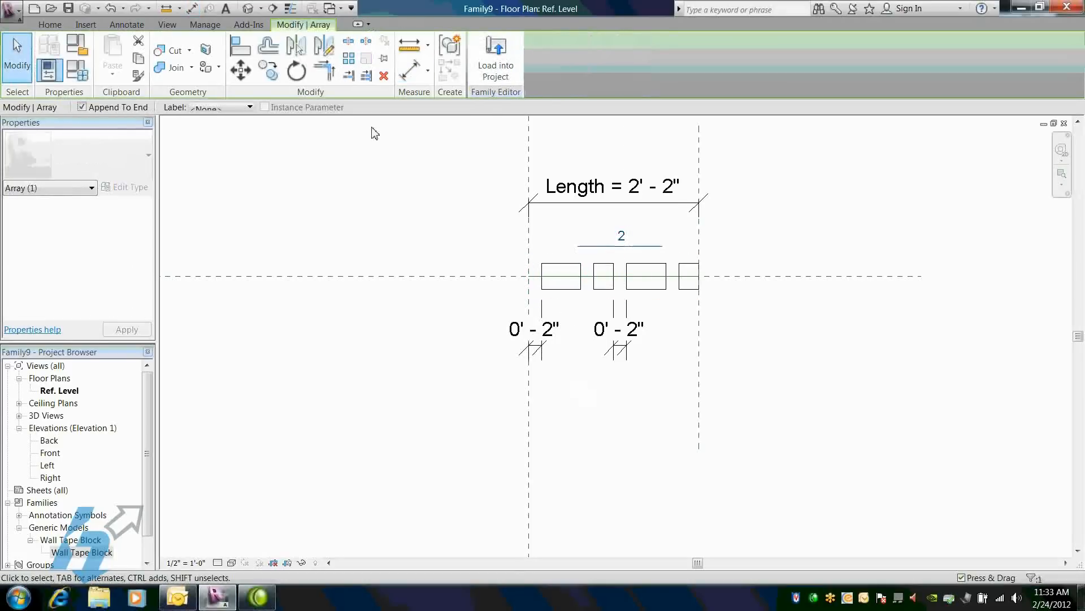
left_click(250, 109)
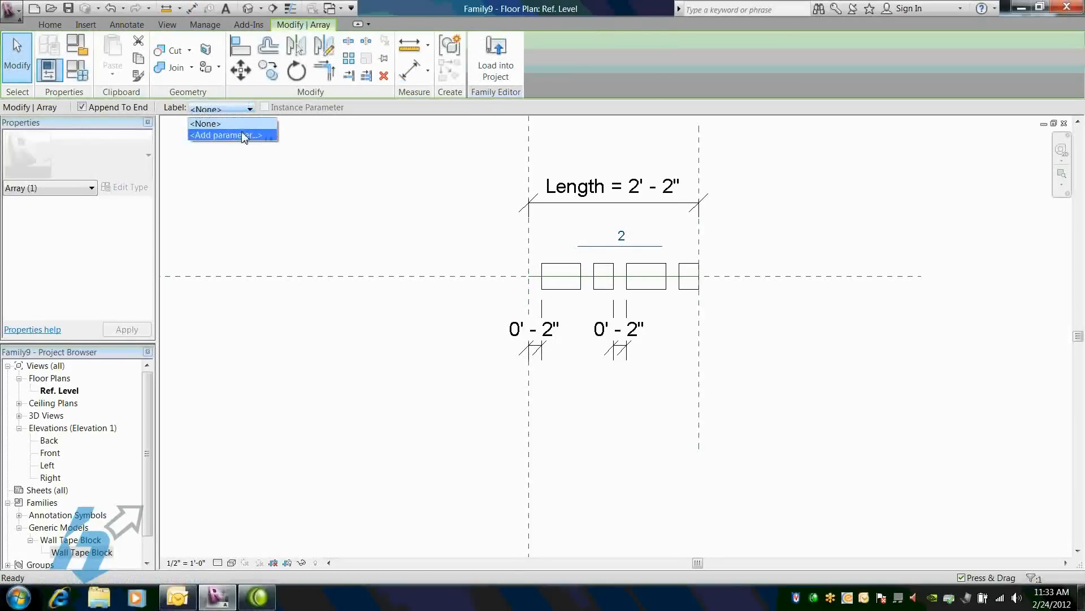
left_click(241, 135)
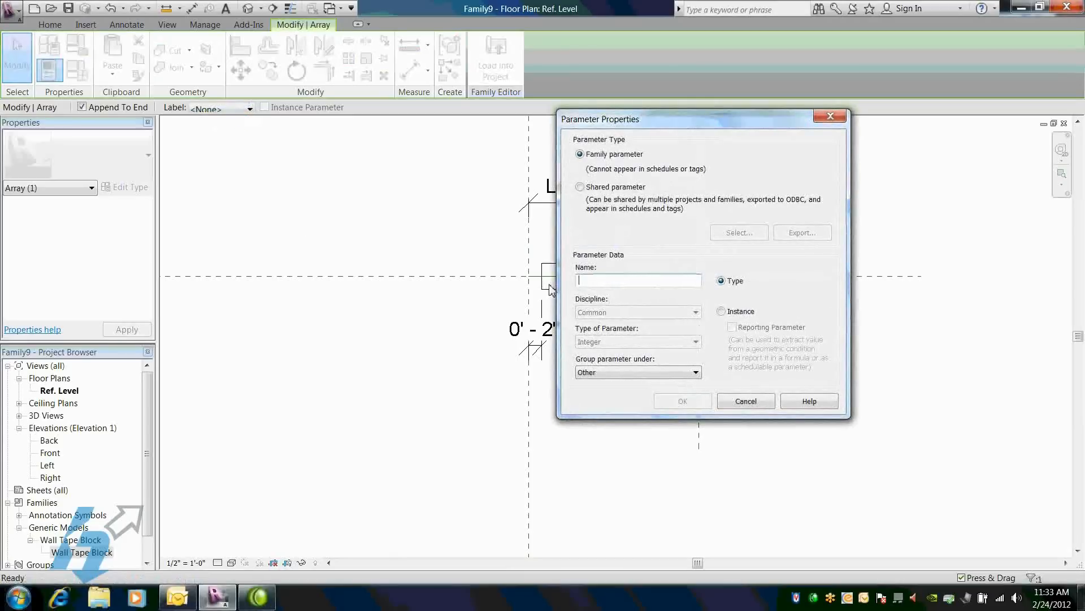
type("blocks")
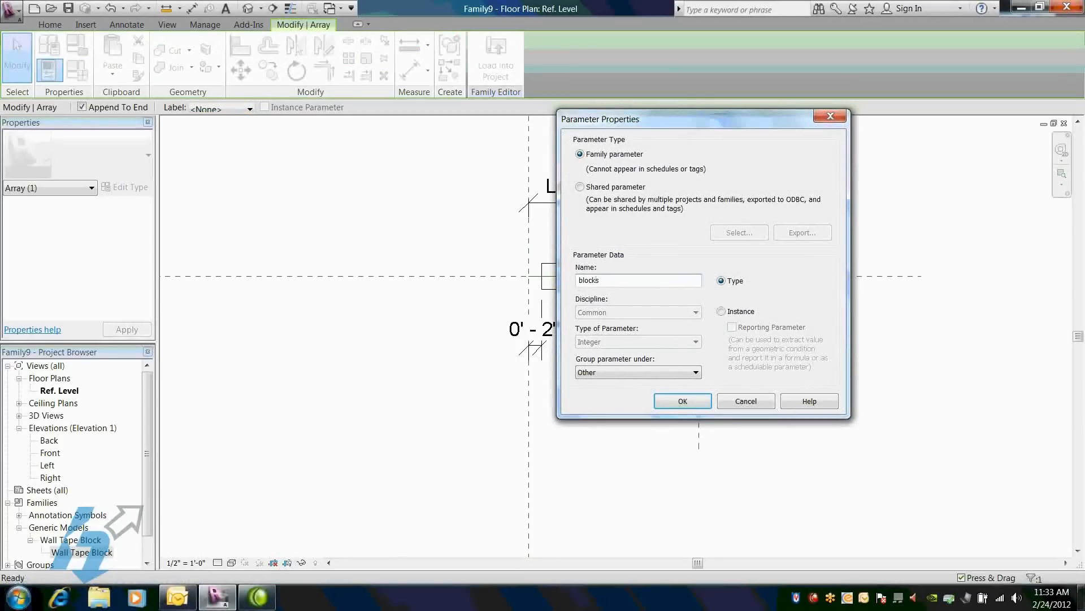
left_click(722, 312)
left_click(694, 401)
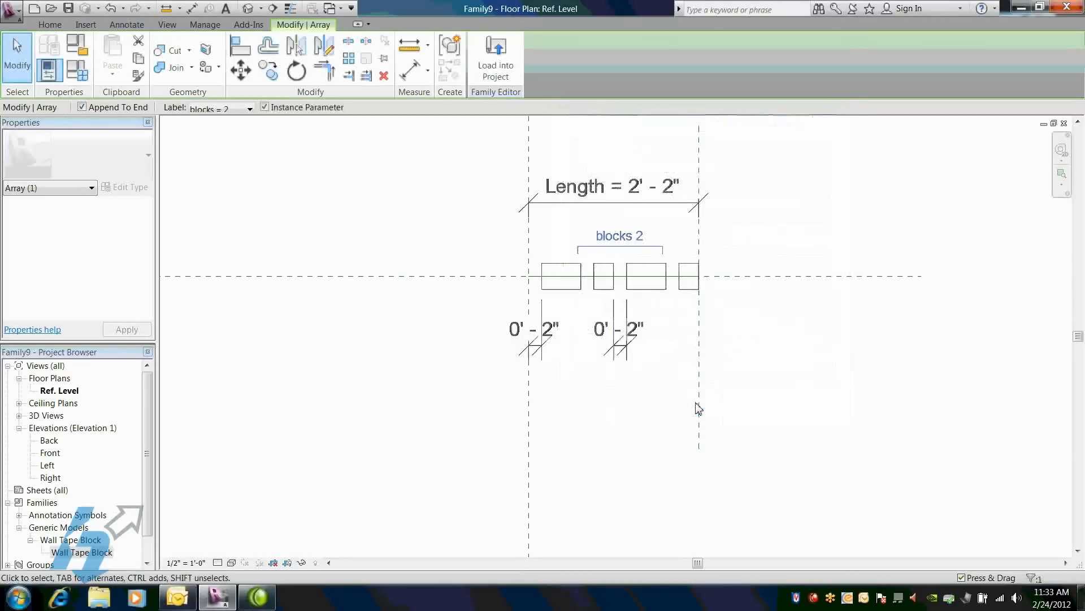
left_click(662, 407)
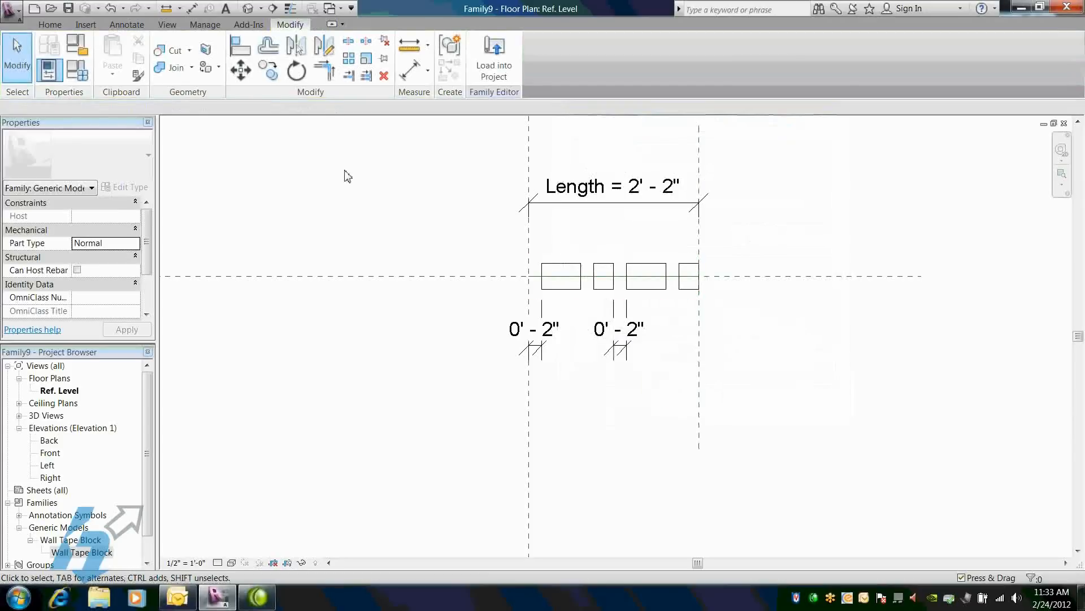
Set the Length parameter's formula to blocks * 1' 1" in the family types, lock it and apply.
left_click(79, 70)
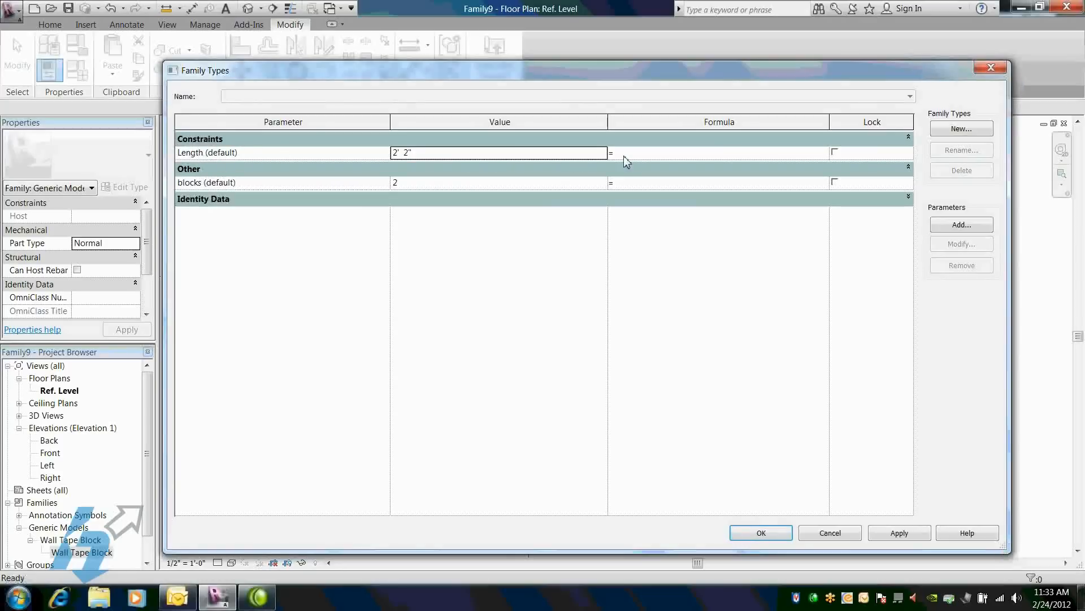
left_click(644, 152)
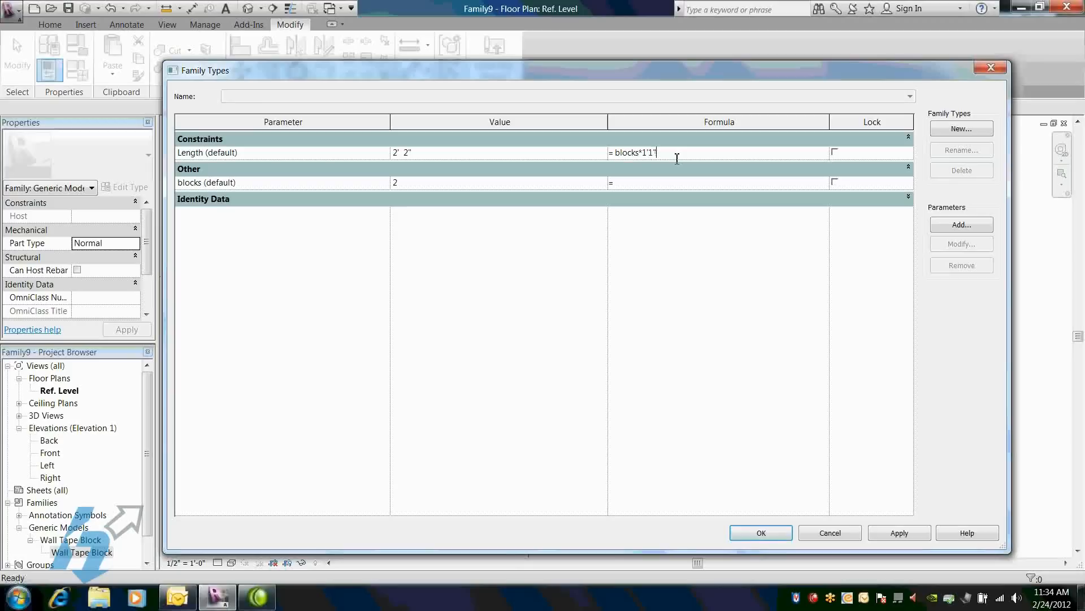
left_click(835, 152)
left_click(902, 534)
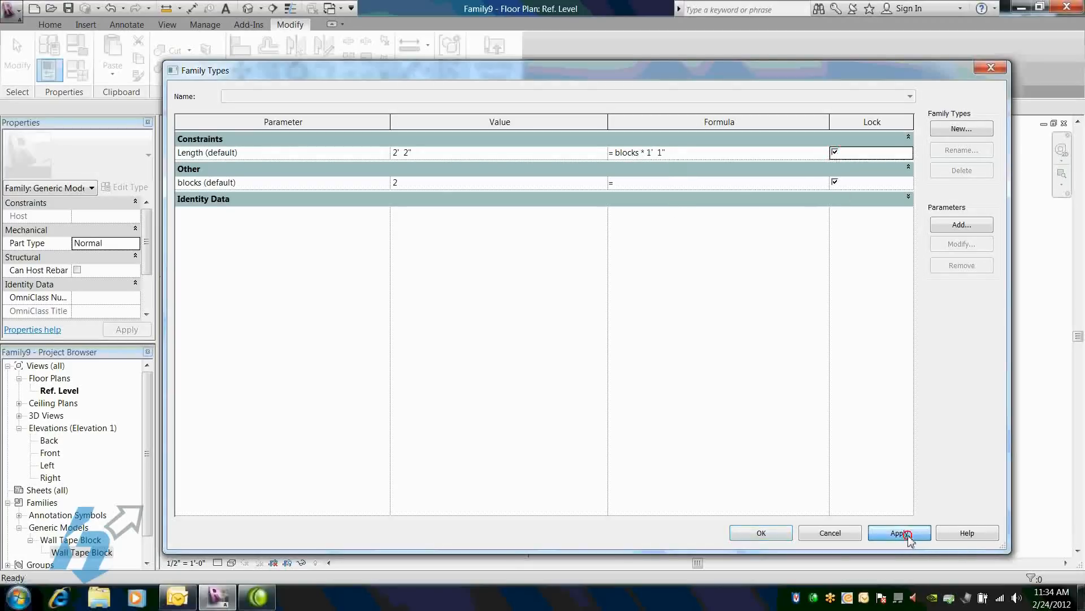
left_click(761, 534)
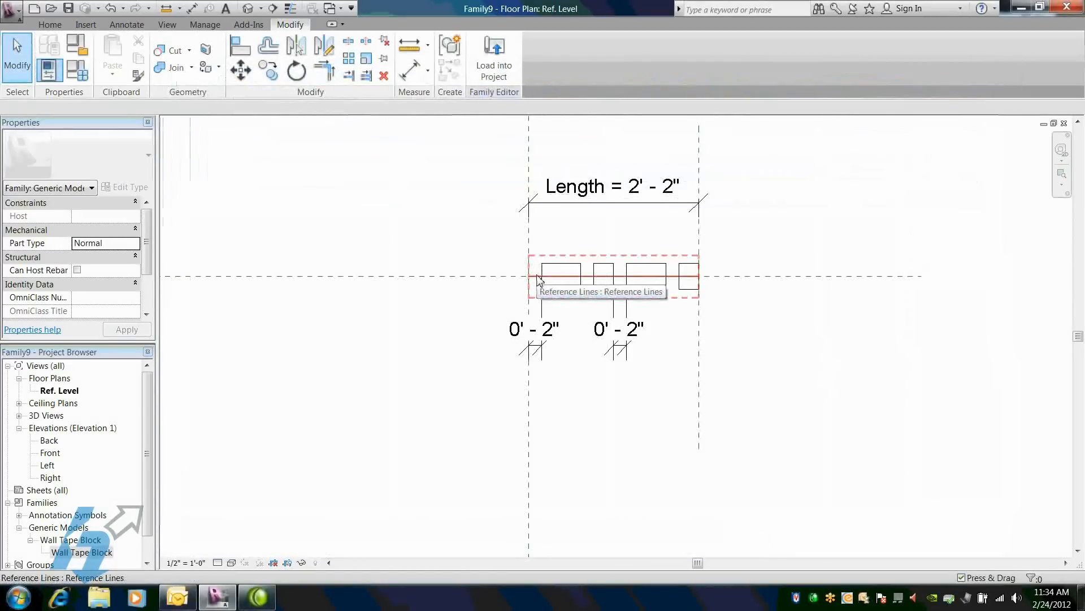
Dimension from the left reference plane to the right edge of the first block group, above the blocks.
key("d")
key("i")
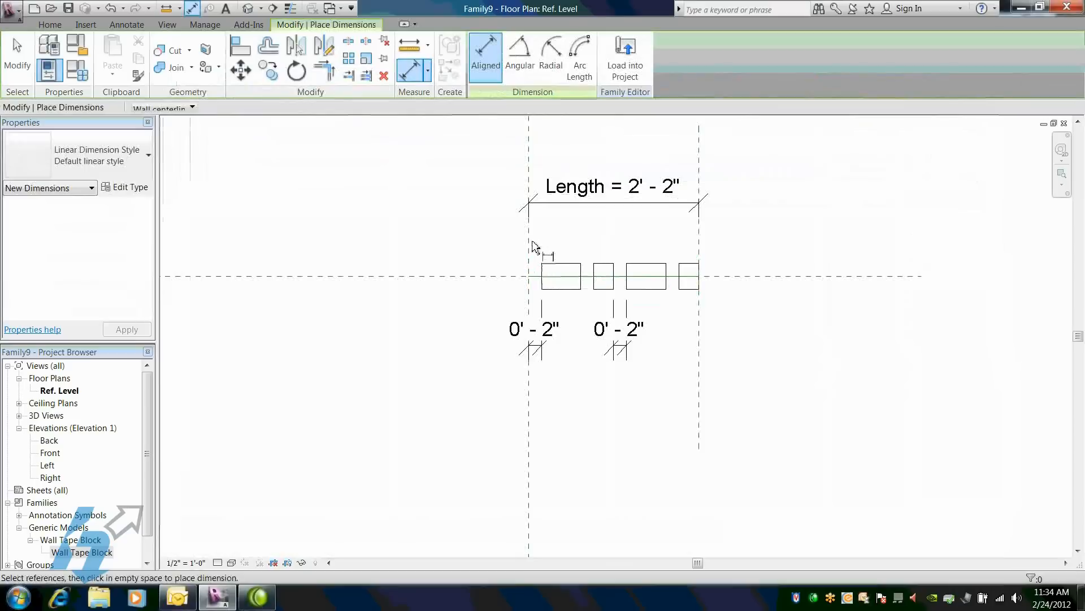
left_click(613, 258)
left_click(615, 244)
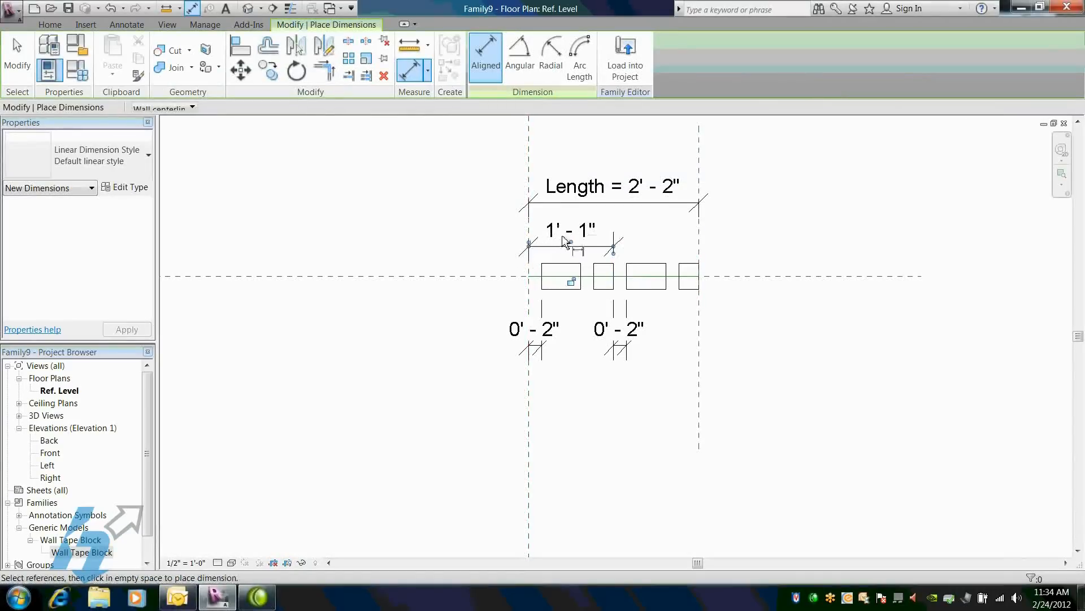
key("Escape")
key("Escape")
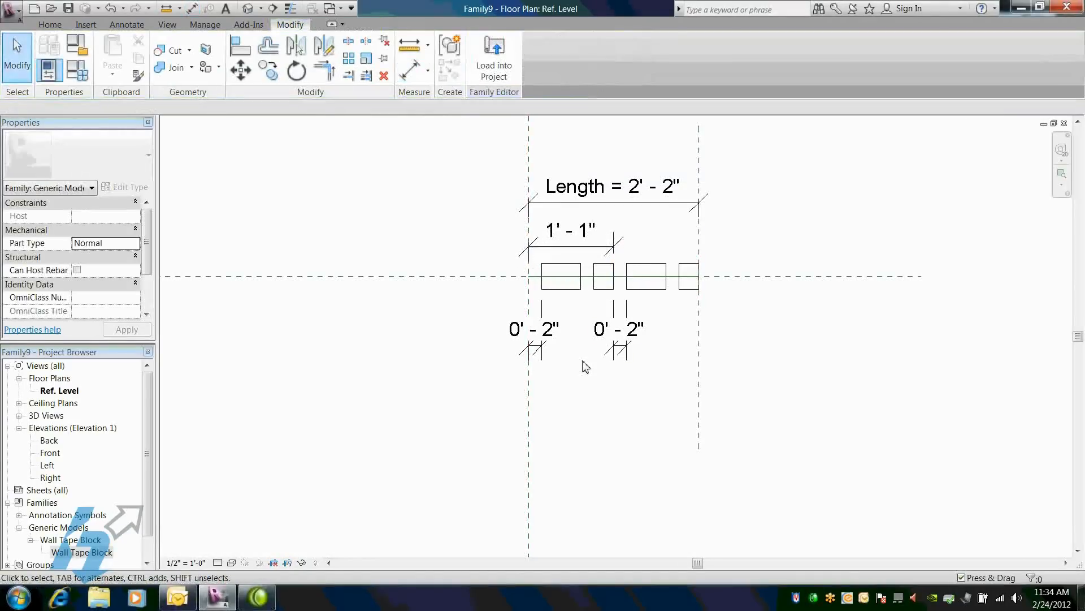
Load the family into the line based family project and place a run about 12'-10" long inside the upper horizontal wall.
left_click(501, 67)
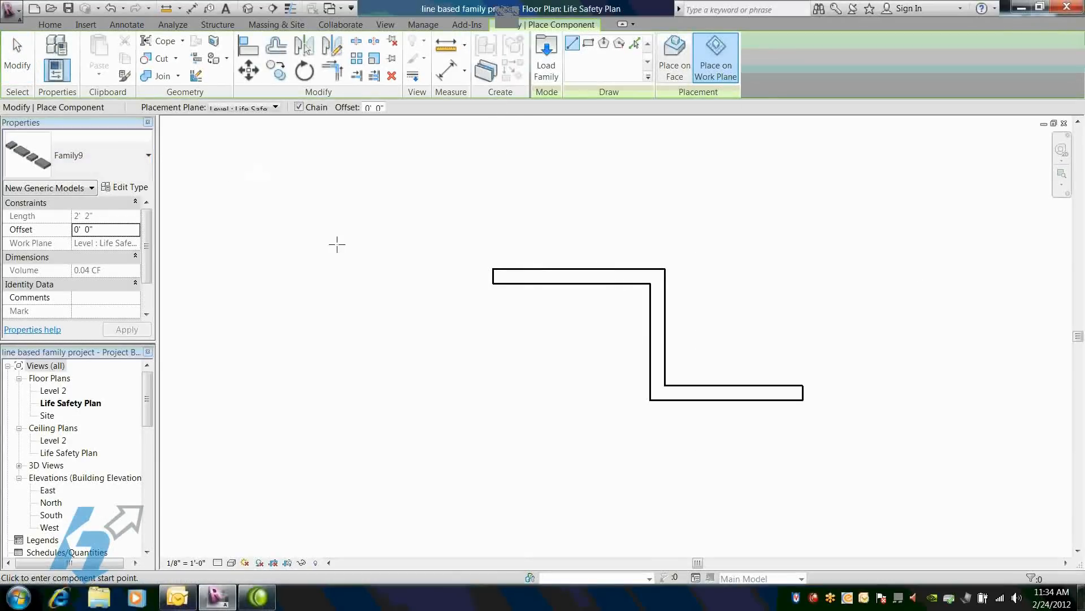
scroll(500, 291, "up", 3)
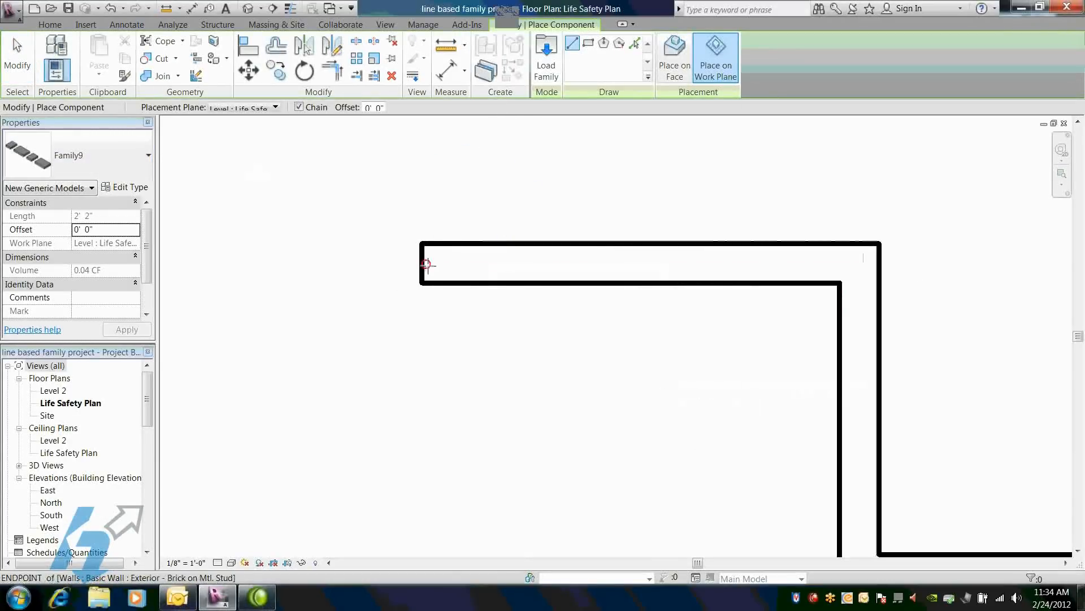
left_click(859, 263)
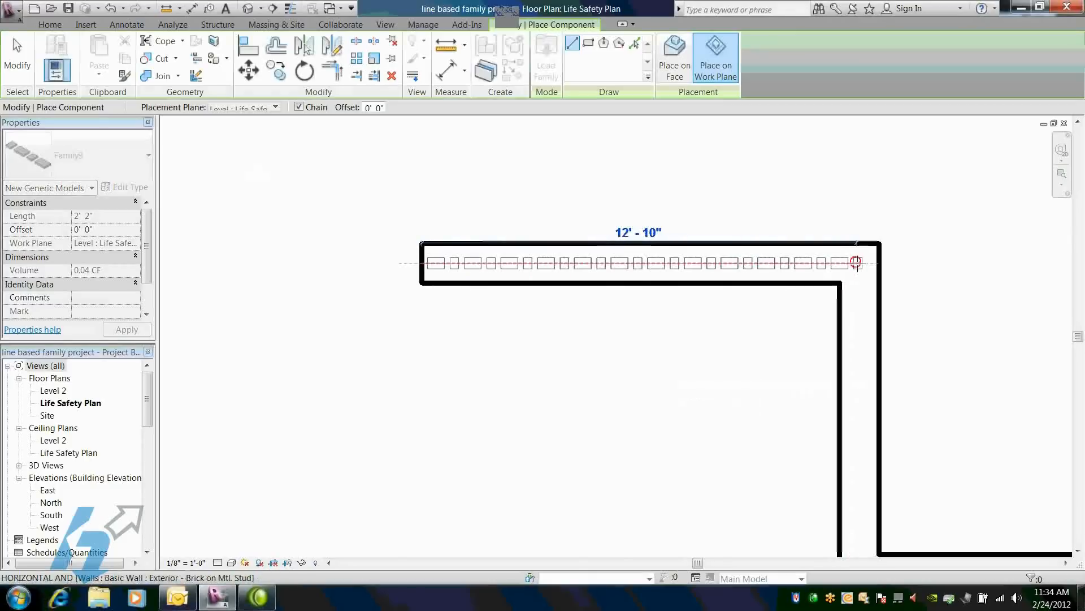
Continue the chained tape about 9'-2" down the vertical wall, then along the lower horizontal wall to its far end.
middle_click_drag(876, 352, 799, 213)
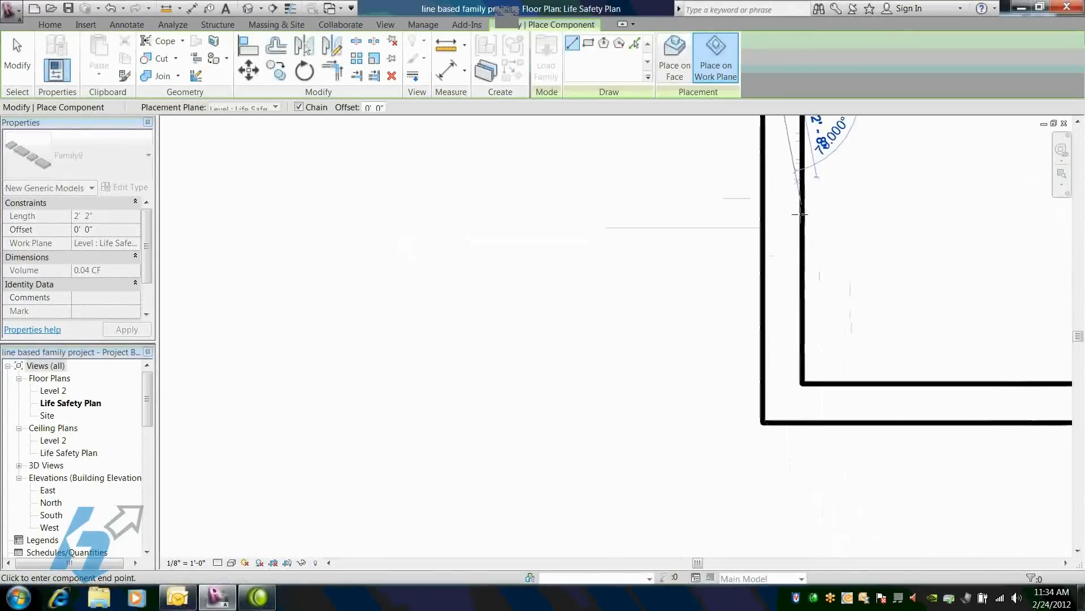
left_click(783, 400)
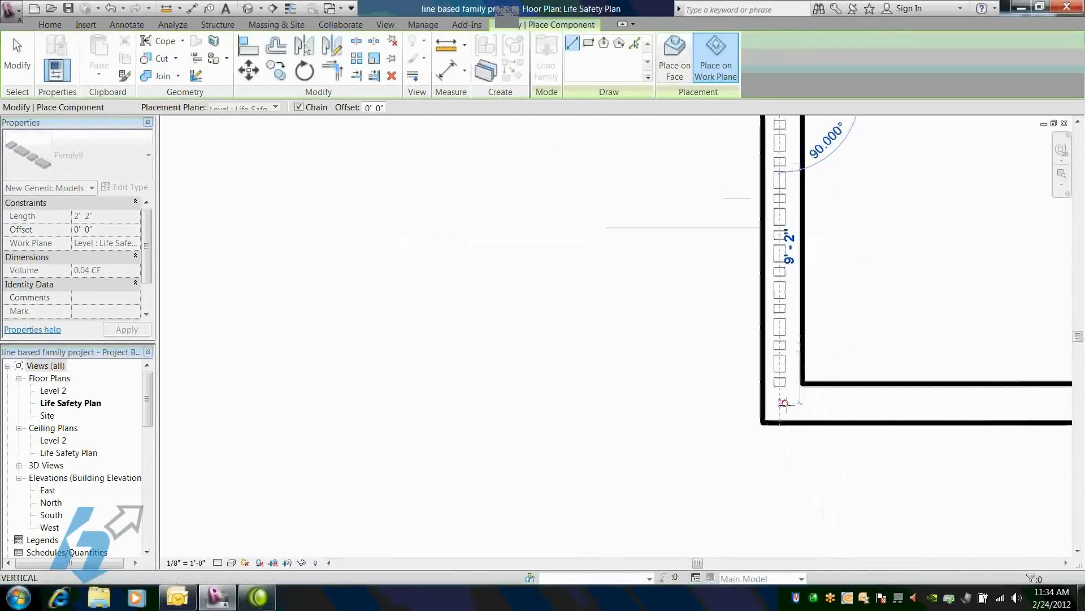
middle_click_drag(911, 401, 552, 385)
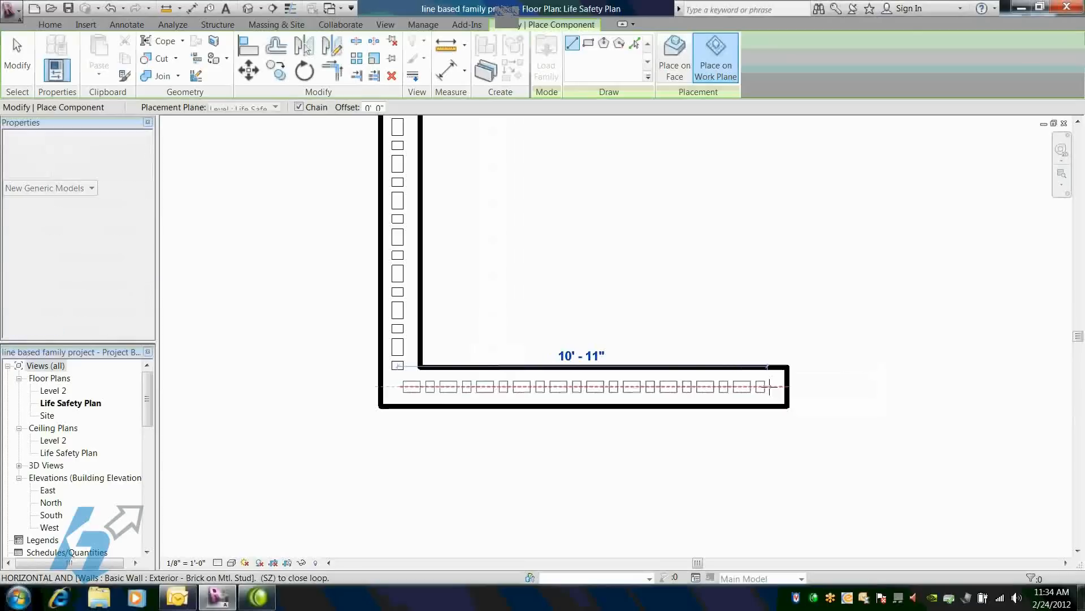
left_click(783, 388)
key("Escape")
key("Escape")
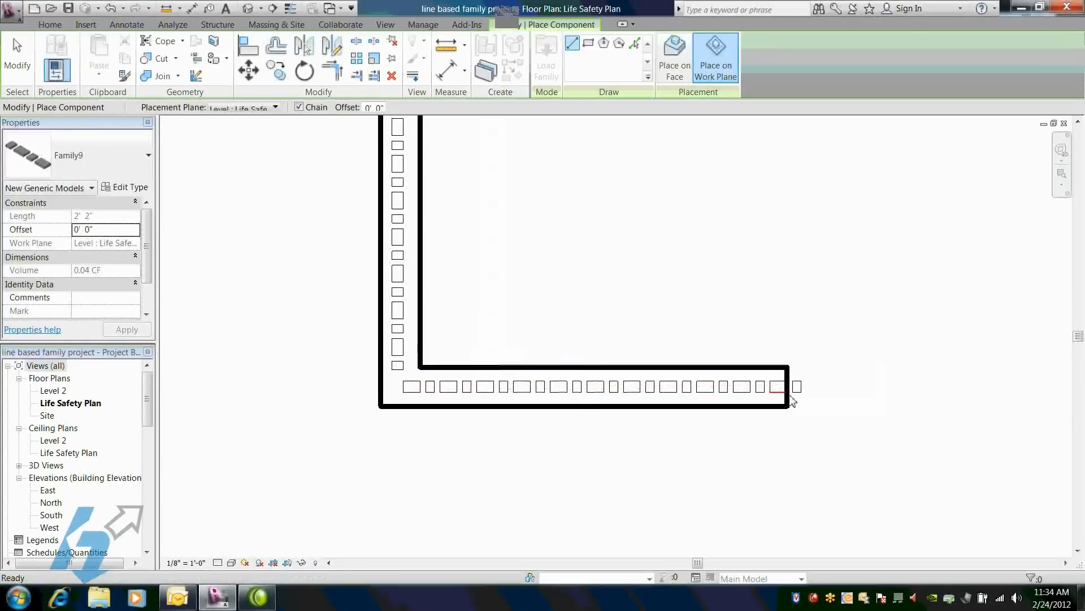
Shorten the lower horizontal tape run so its last block ends inside the wall's right end.
scroll(814, 397, "up", 3)
left_click(788, 386)
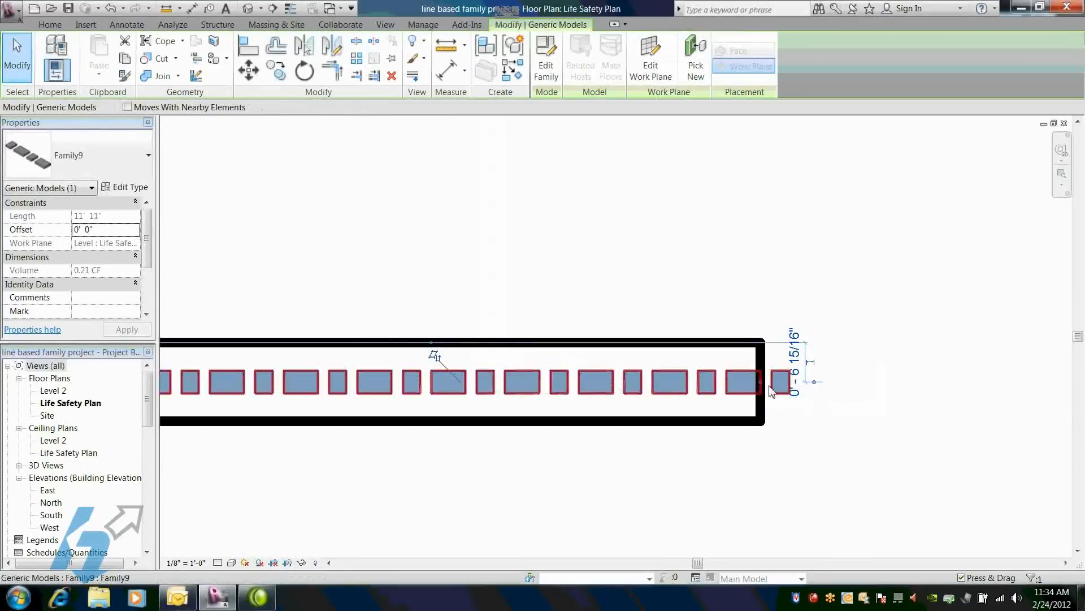
left_click_drag(761, 390, 723, 388)
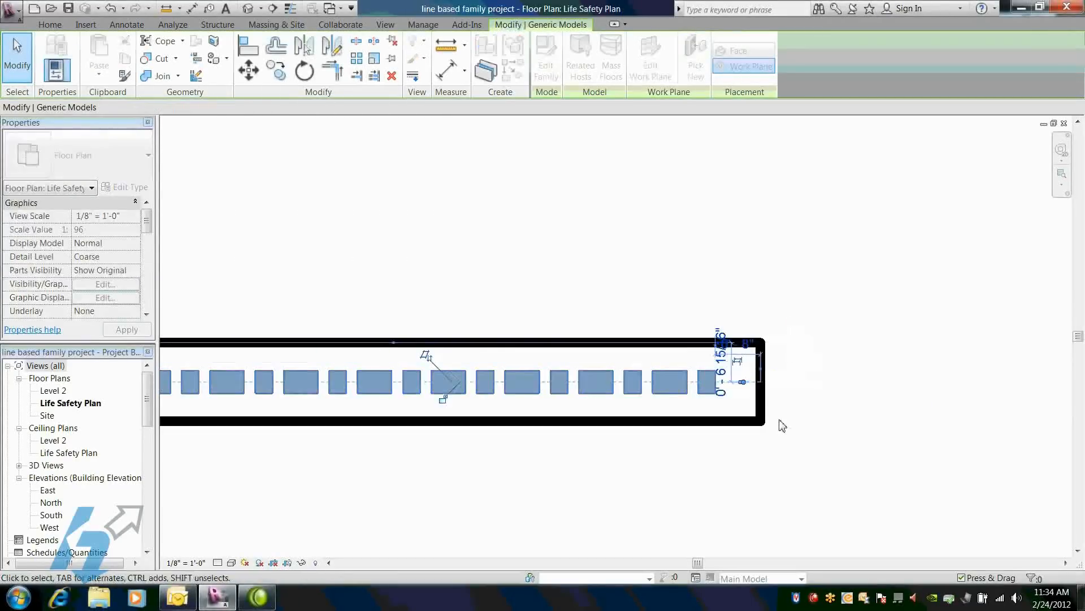
left_click(830, 412)
Pull the upper end of the vertical tape run slightly down so its first block clears the upper horizontal run.
scroll(830, 412, "down", 3)
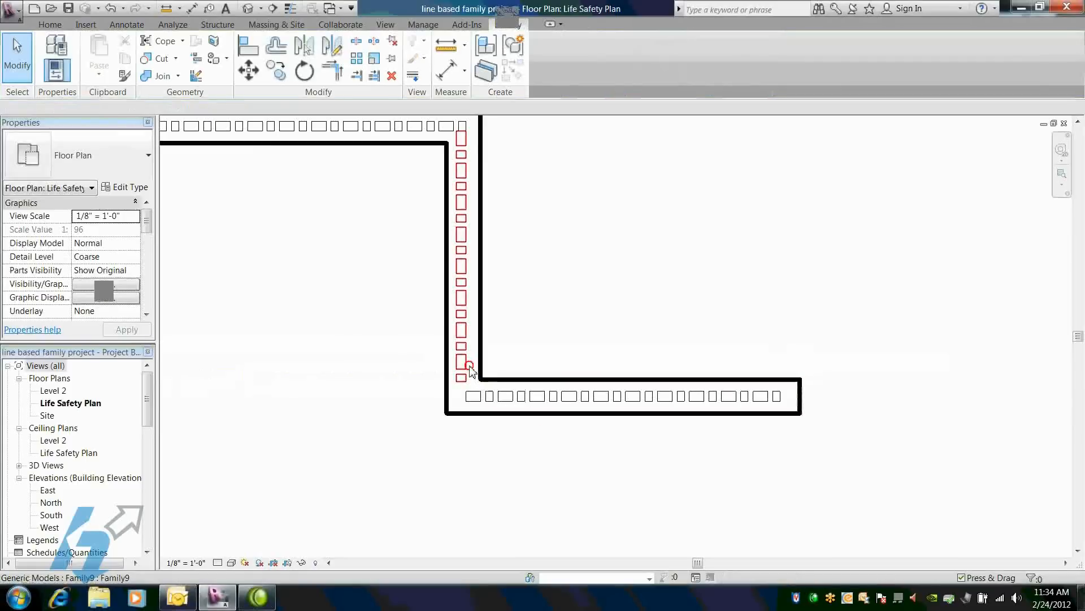
left_click(461, 368)
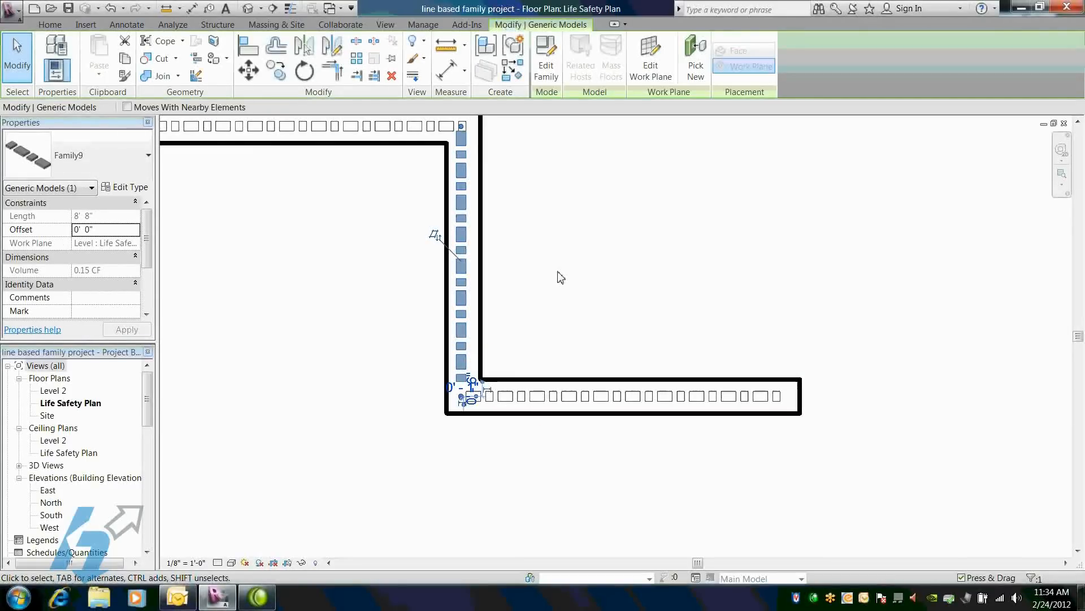
left_click(558, 272)
scroll(461, 163, "up", 3)
left_click(469, 171)
left_click(476, 173)
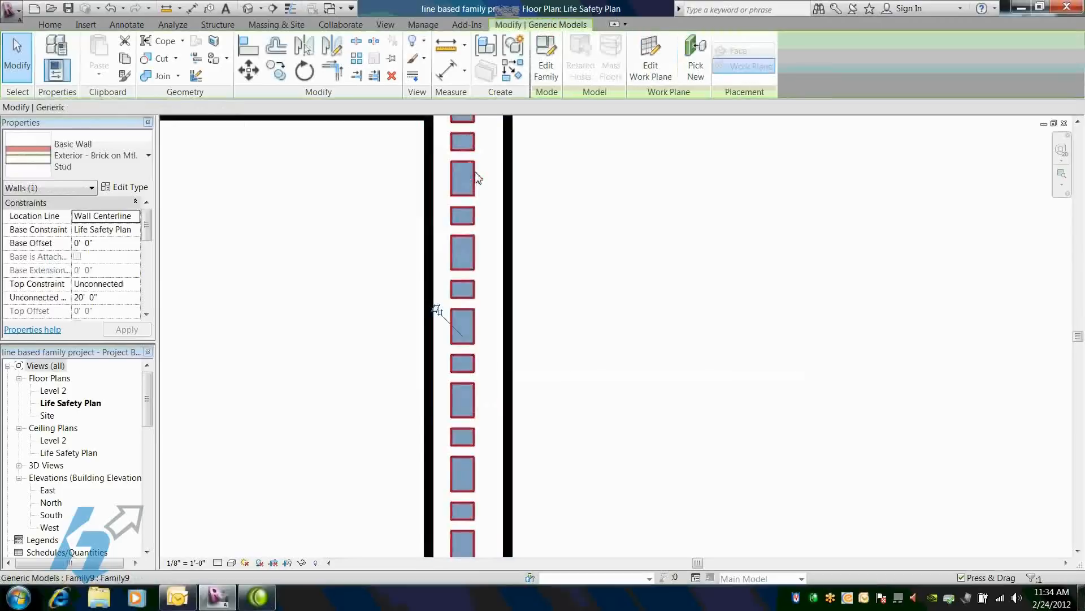
left_click(476, 178)
left_click(474, 171)
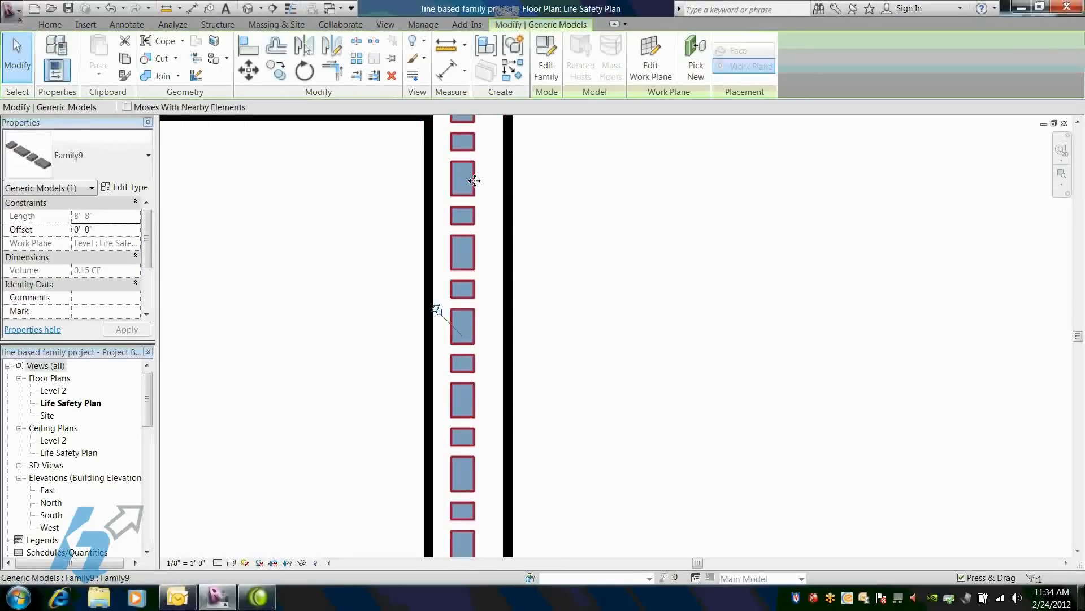
scroll(567, 187, "down", 3)
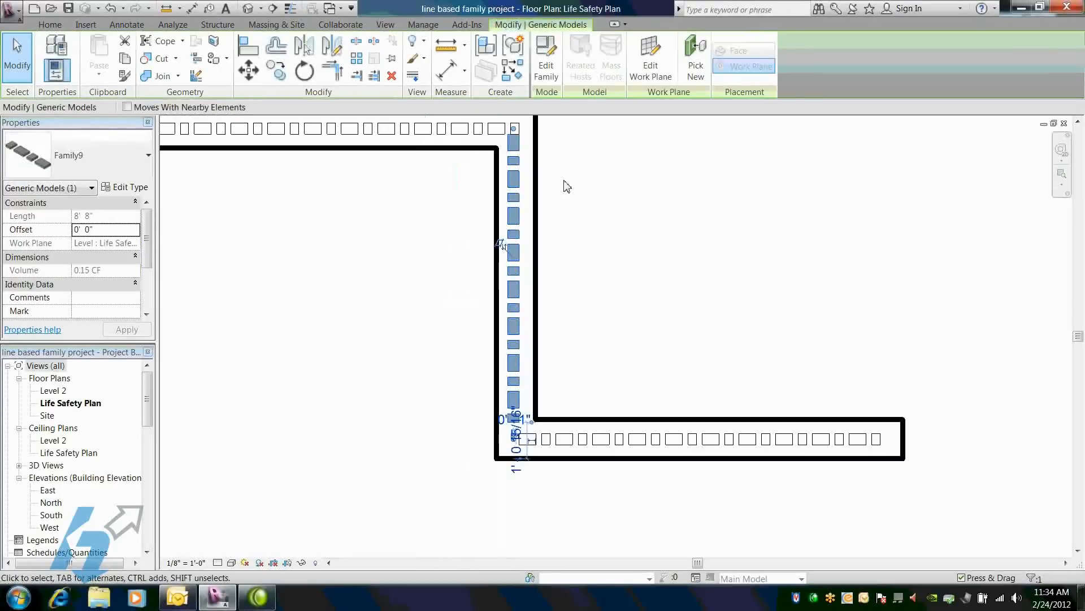
left_click_drag(513, 129, 513, 139)
left_click(576, 330)
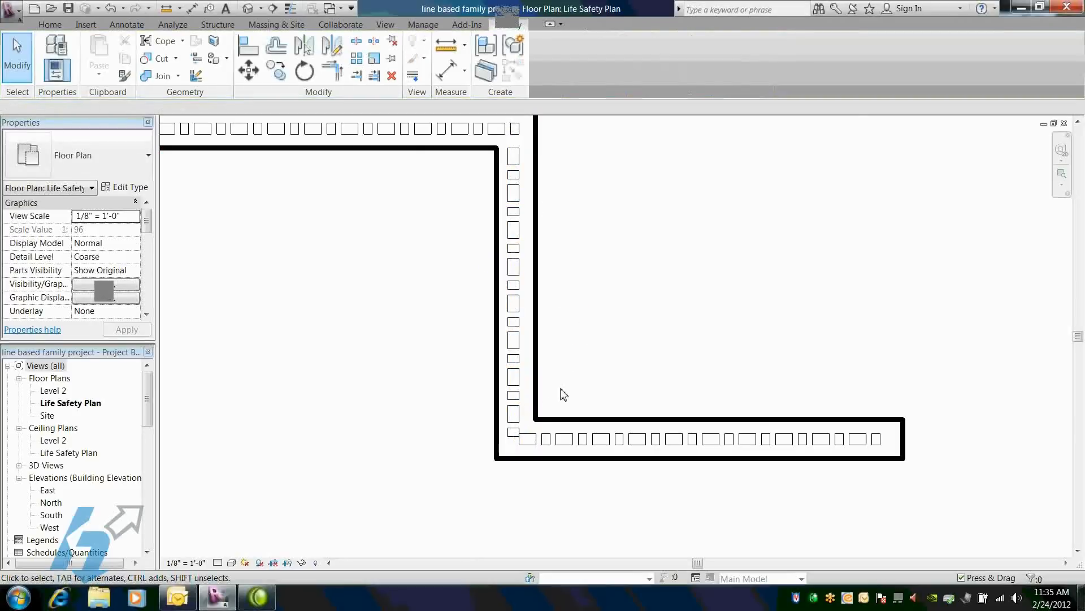
Open the default 3D view of the walls and set its visual style to Realistic.
scroll(641, 302, "down", 5)
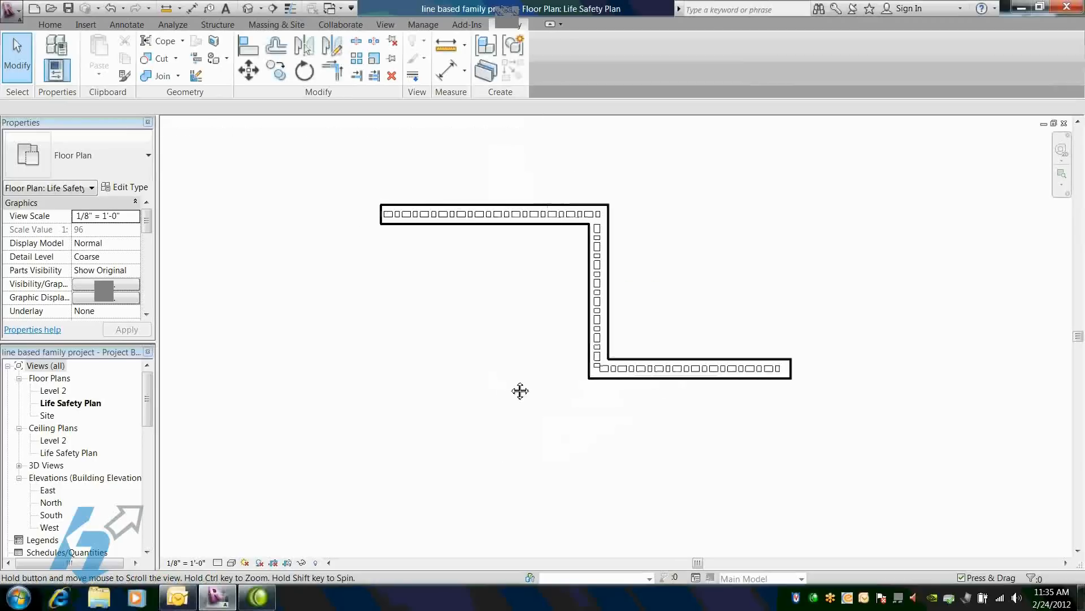
left_click(247, 8)
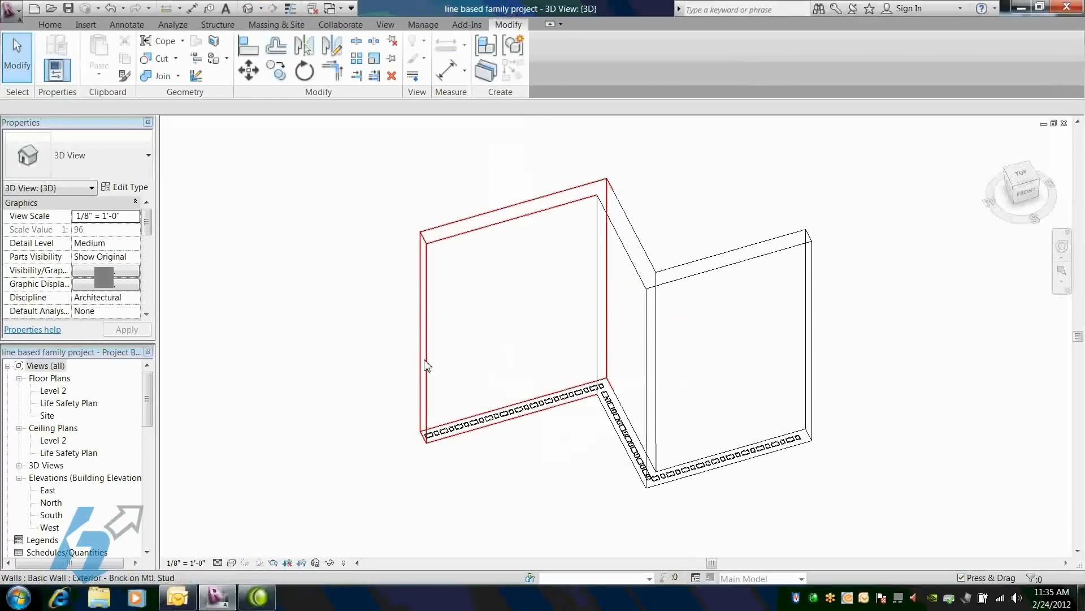
scroll(557, 473, "up", 3)
middle_click_drag(554, 474, 423, 411, "shift")
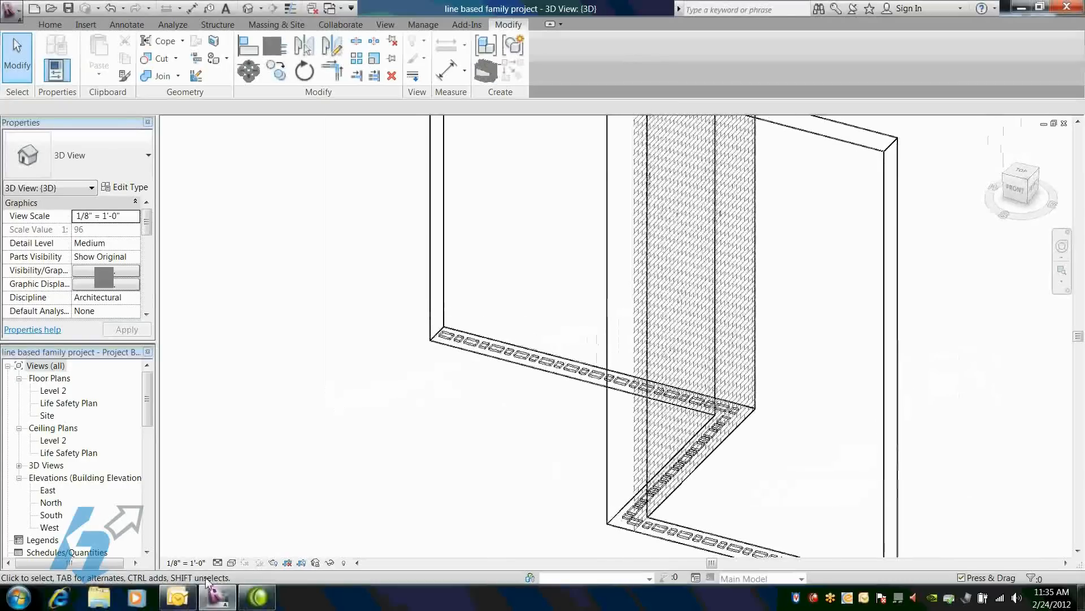
left_click(231, 562)
left_click(250, 544)
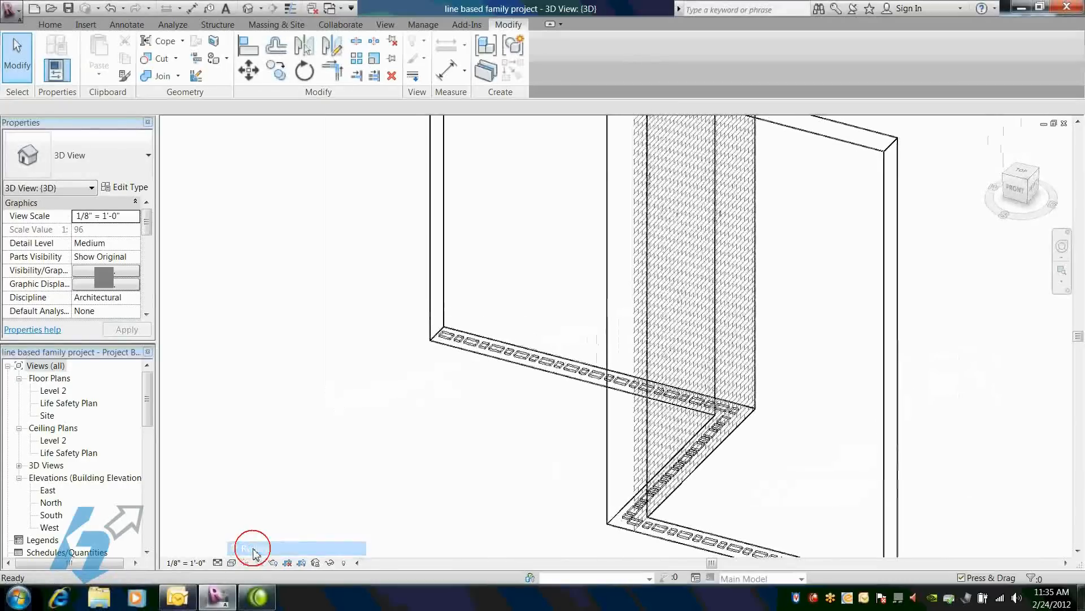
Turn on Ghost Surfaces in the 3D view's graphic display options and inspect the tape blocks at the wall bases.
left_click(232, 563)
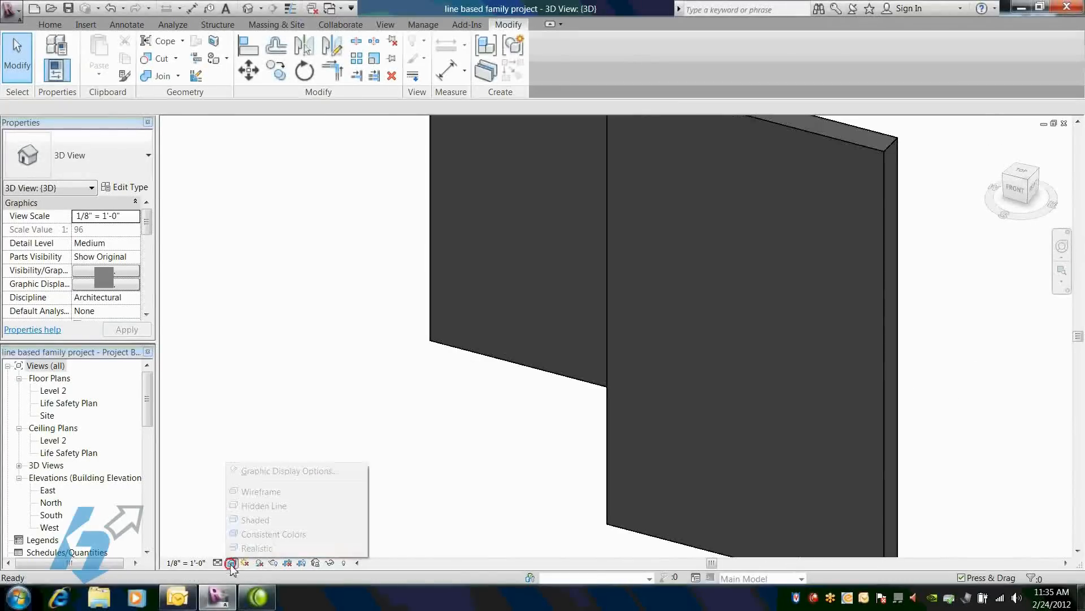
left_click(266, 468)
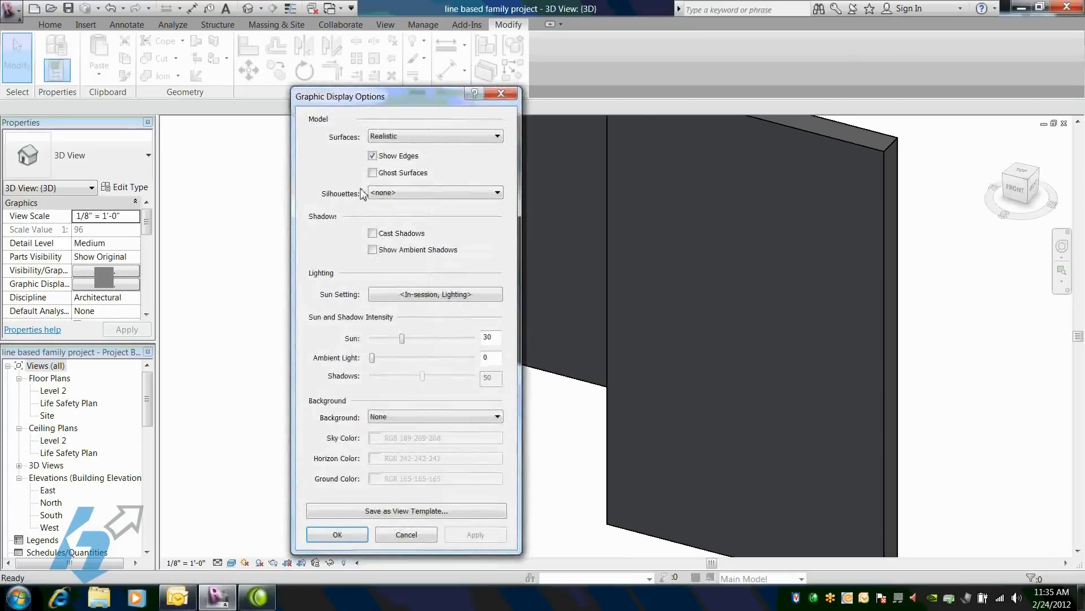
left_click(372, 172)
left_click(338, 534)
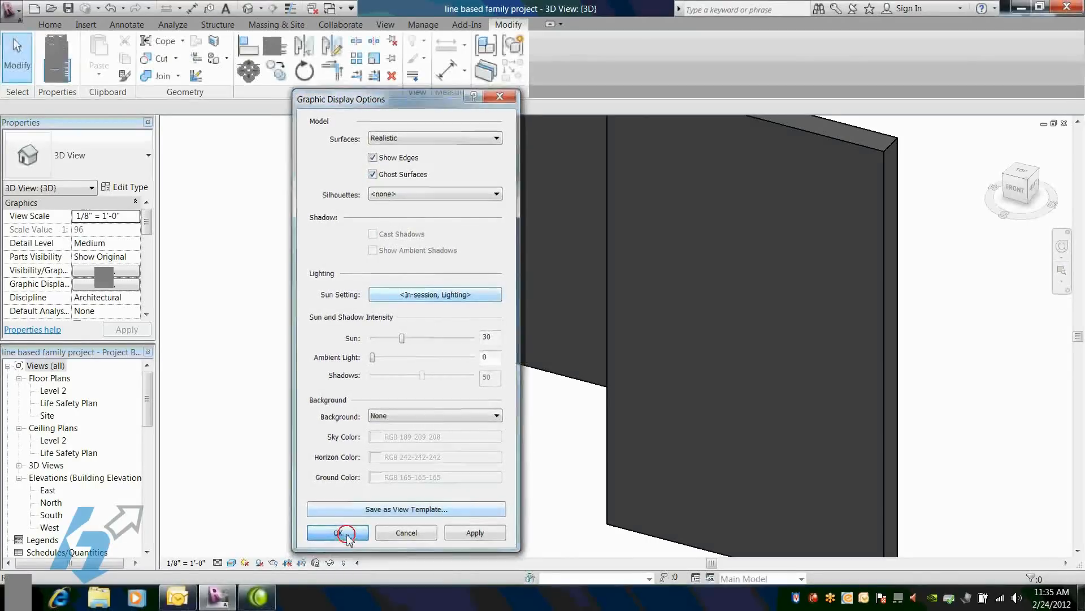
middle_click_drag(411, 435, 501, 457, "shift")
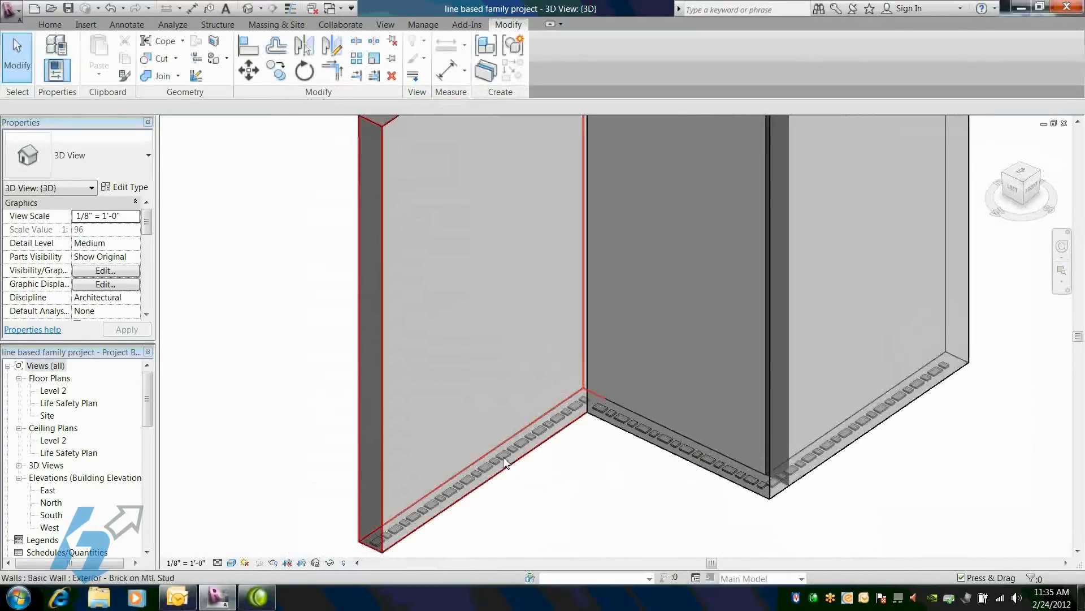
scroll(501, 456, "up", 2)
scroll(501, 456, "up", 1)
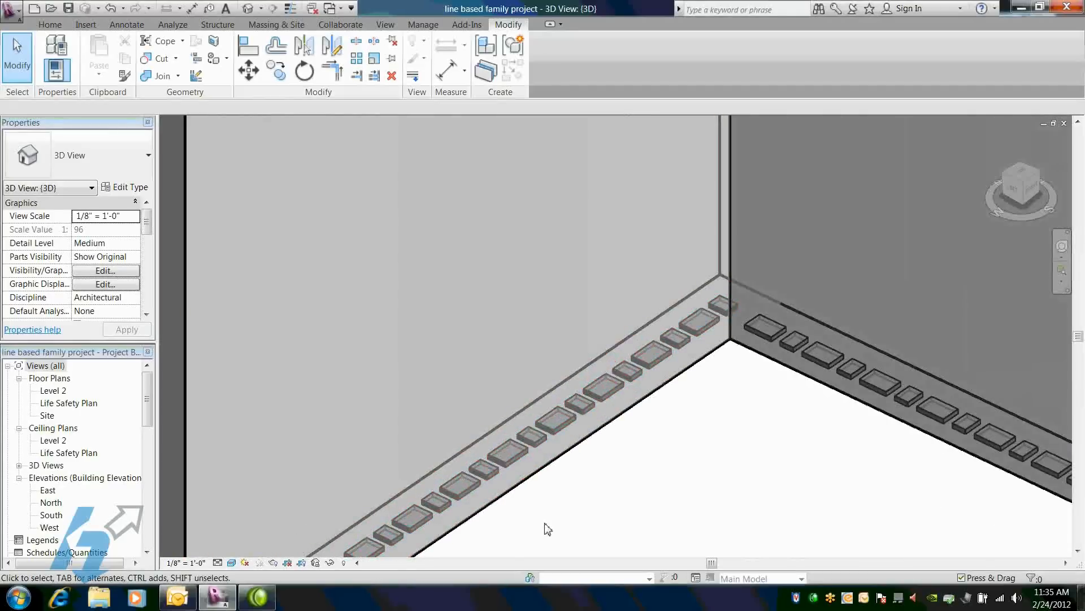
middle_click_drag(547, 529, 650, 390)
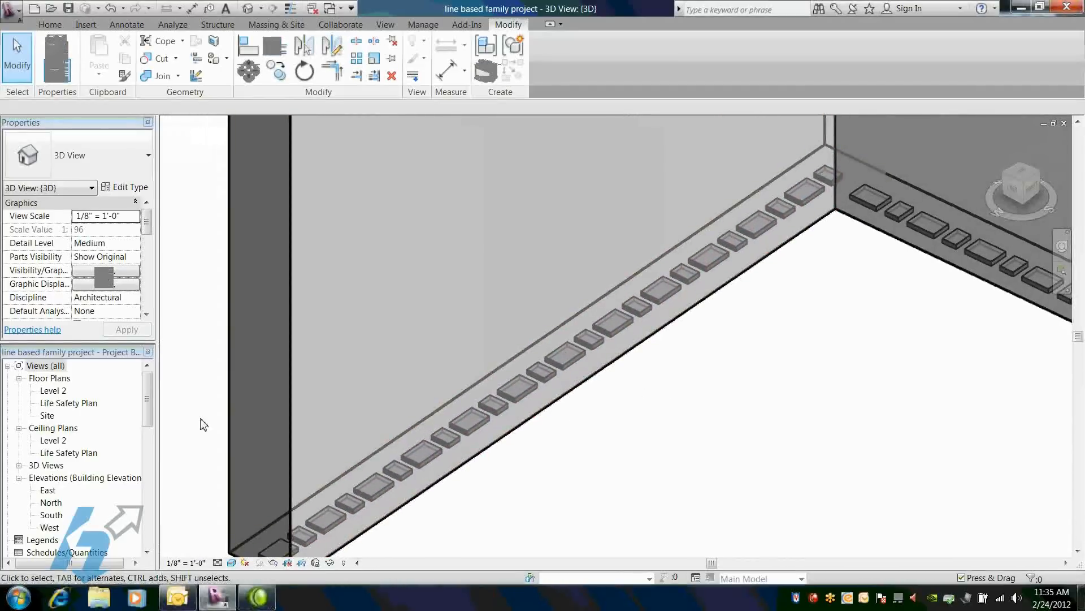